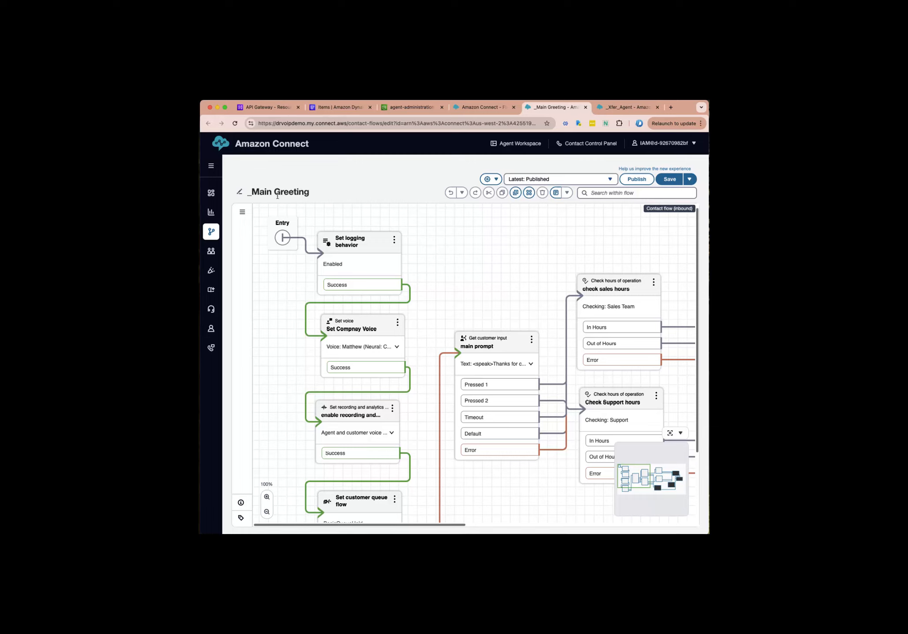
Examine the opening blocks of the _Main Greeting flow and the spoken text configured in its main prompt block
{"action": "left_click_drag", "start_coordinate": [470, 276], "coordinate": [450, 276]}
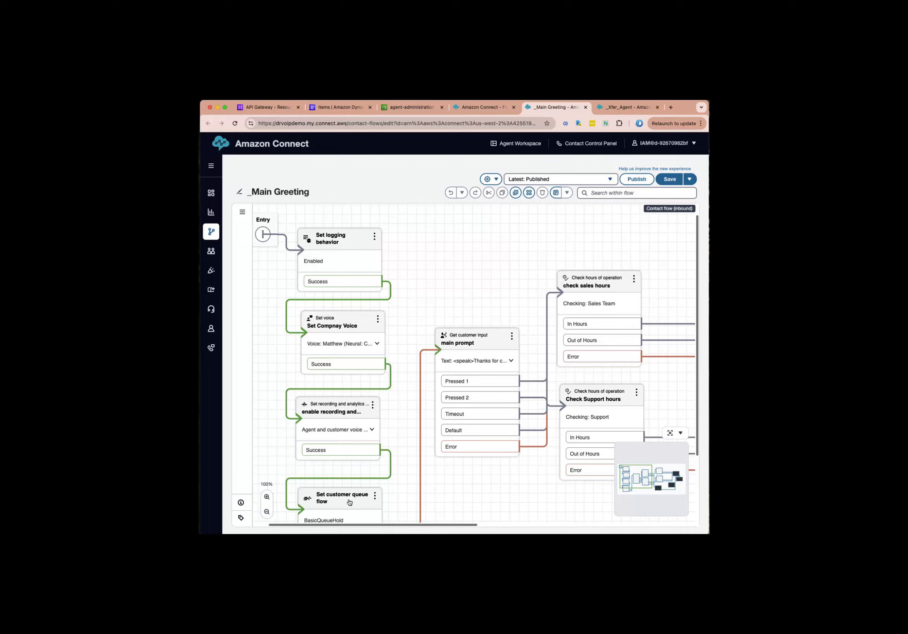
{"action": "left_click_drag", "start_coordinate": [526, 496], "coordinate": [483, 422]}
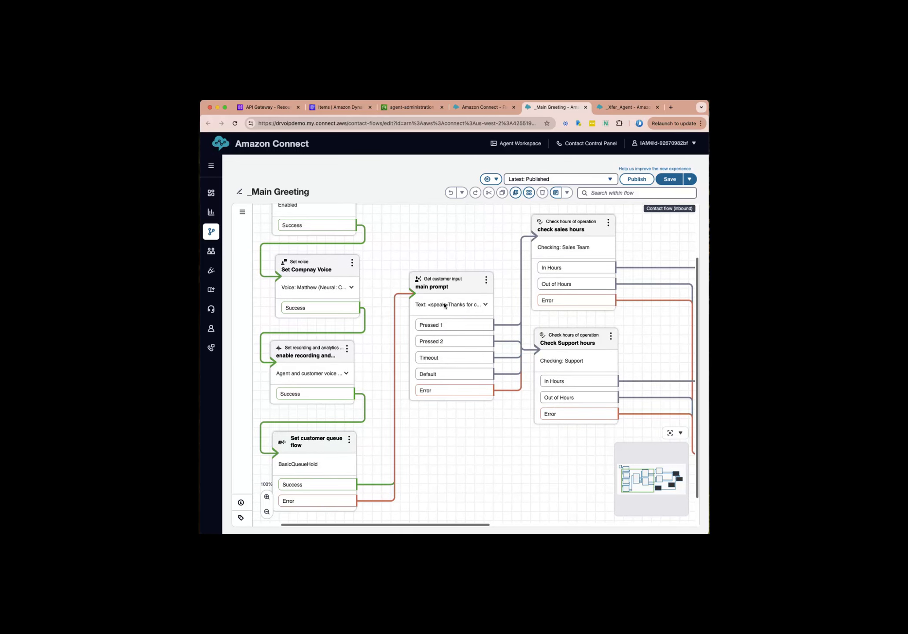
{"action": "left_click", "coordinate": [457, 285]}
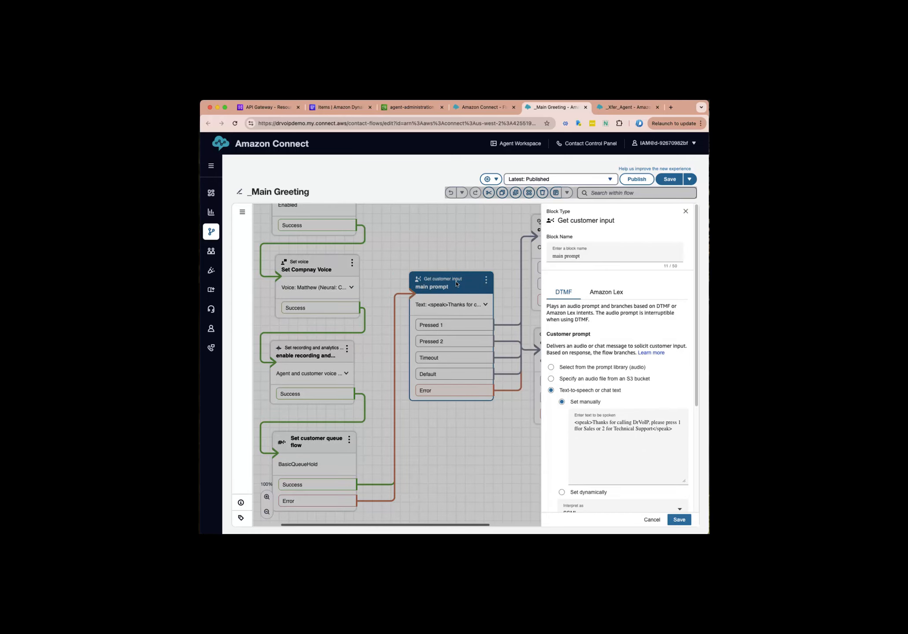
{"action": "left_click", "coordinate": [652, 519]}
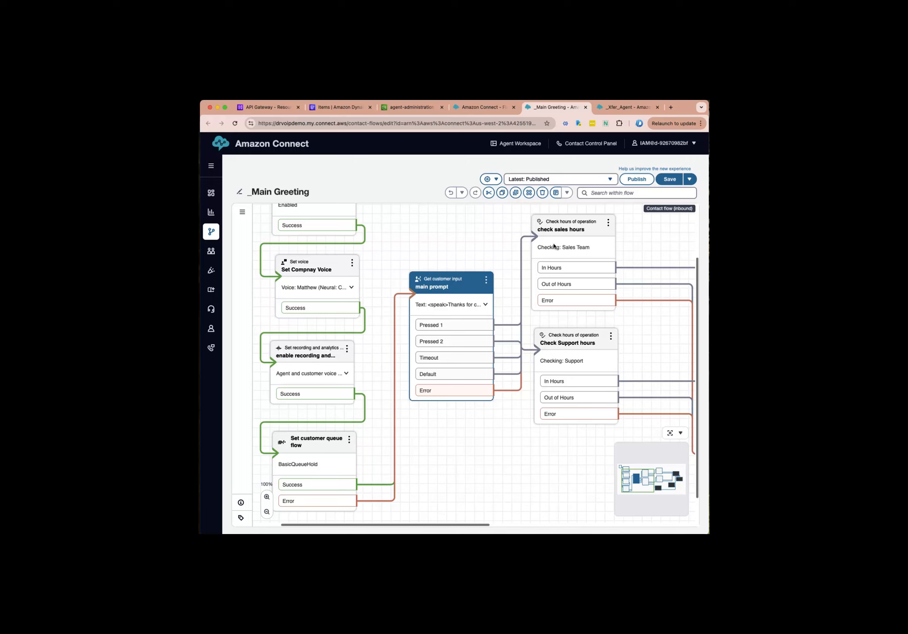
Trace the call path from the main prompt through the sales and support hours checks to the setQueueID blocks
{"action": "left_click_drag", "start_coordinate": [659, 247], "coordinate": [457, 248]}
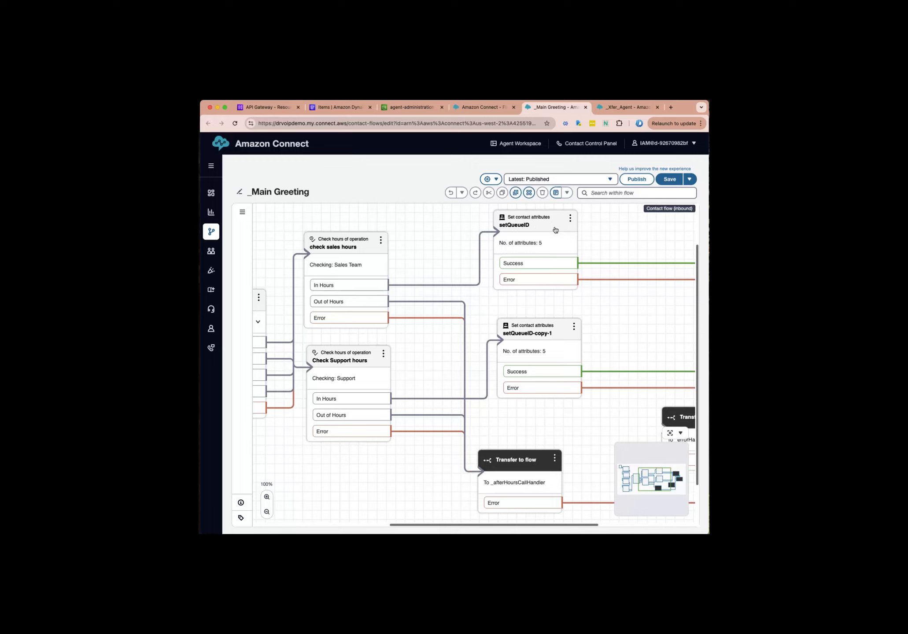
{"action": "mouse_move", "coordinate": [643, 238]}
{"action": "left_mouse_down"}
{"action": "mouse_move", "coordinate": [466, 229]}
{"action": "mouse_move", "coordinate": [661, 248]}
{"action": "left_mouse_up"}
{"action": "left_click_drag", "start_coordinate": [417, 234], "coordinate": [557, 242]}
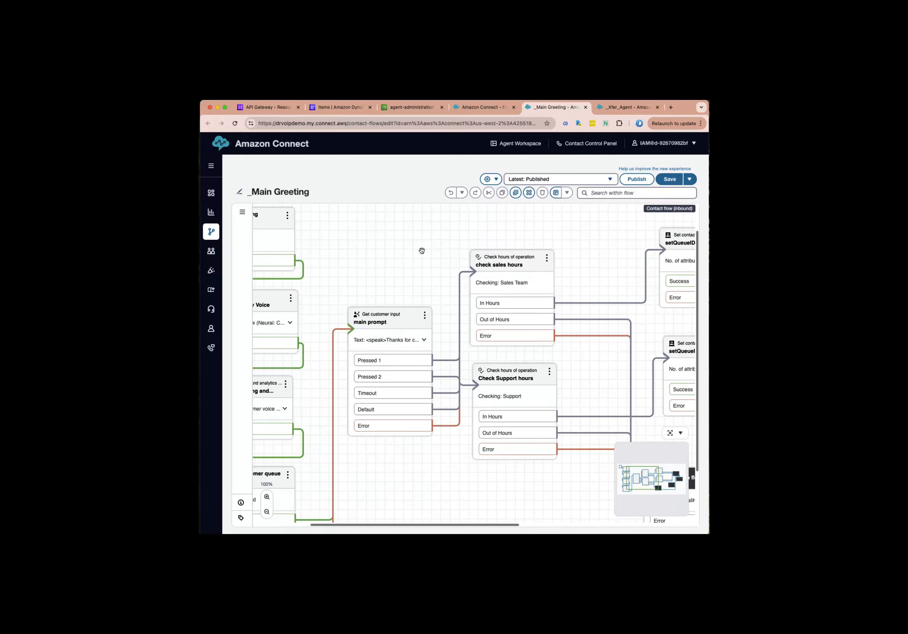
{"action": "mouse_move", "coordinate": [393, 252]}
{"action": "left_mouse_down"}
{"action": "mouse_move", "coordinate": [531, 253]}
{"action": "mouse_move", "coordinate": [511, 278]}
{"action": "mouse_move", "coordinate": [503, 272]}
{"action": "left_mouse_up"}
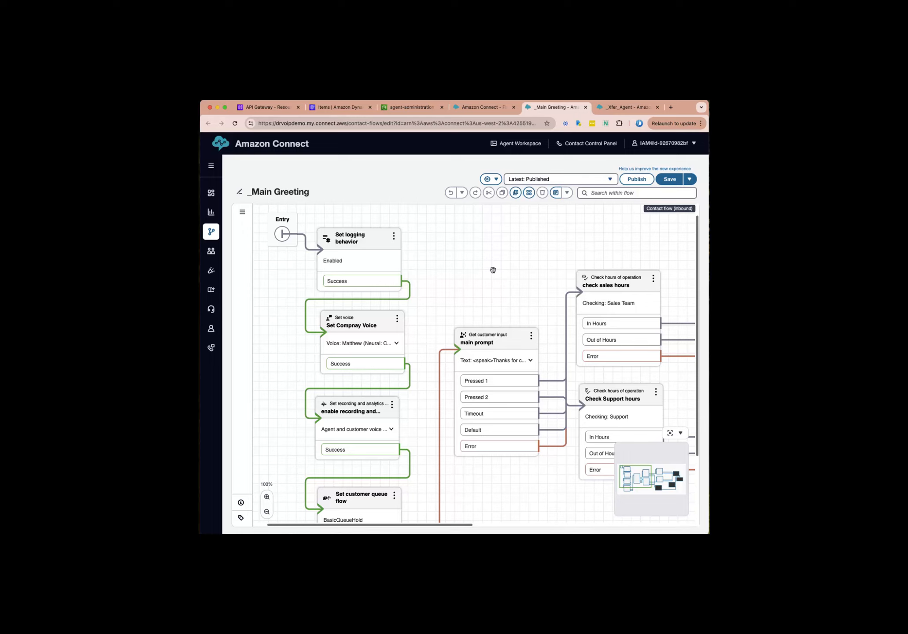
{"action": "mouse_move", "coordinate": [492, 270]}
{"action": "left_mouse_down"}
{"action": "mouse_move", "coordinate": [472, 237]}
{"action": "mouse_move", "coordinate": [477, 275]}
{"action": "mouse_move", "coordinate": [477, 266]}
{"action": "left_mouse_up"}
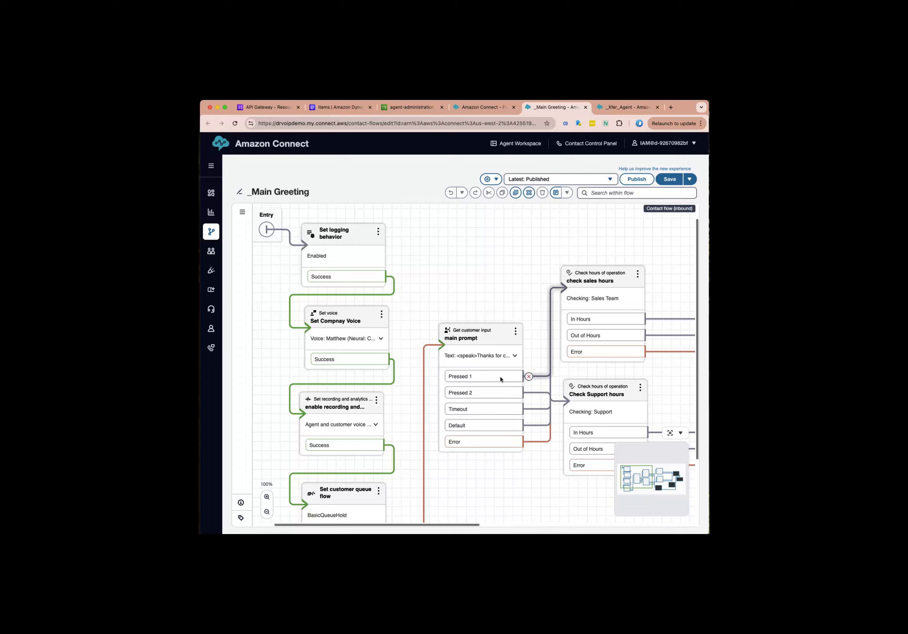
Review the main prompt block's spoken text, timeout and key-press options without changing them
{"action": "left_click", "coordinate": [487, 338]}
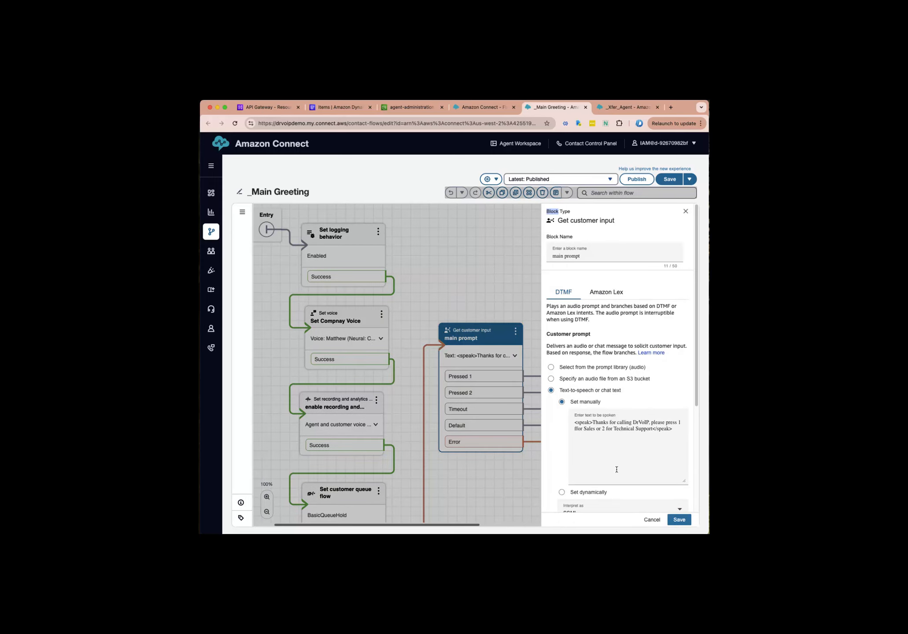
{"action": "scroll", "coordinate": [622, 470], "scroll_direction": "down", "scroll_amount": 5}
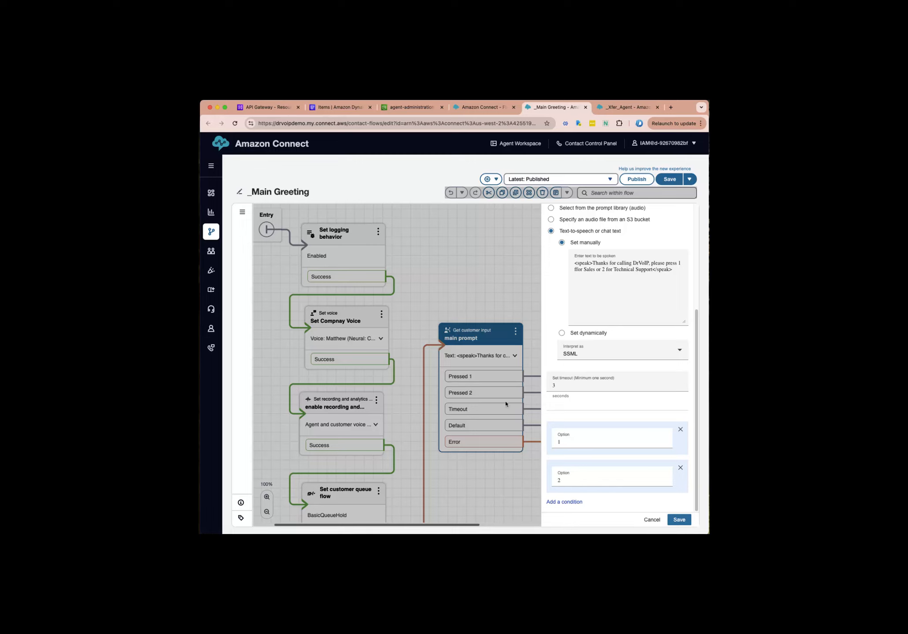
{"action": "left_click", "coordinate": [653, 521]}
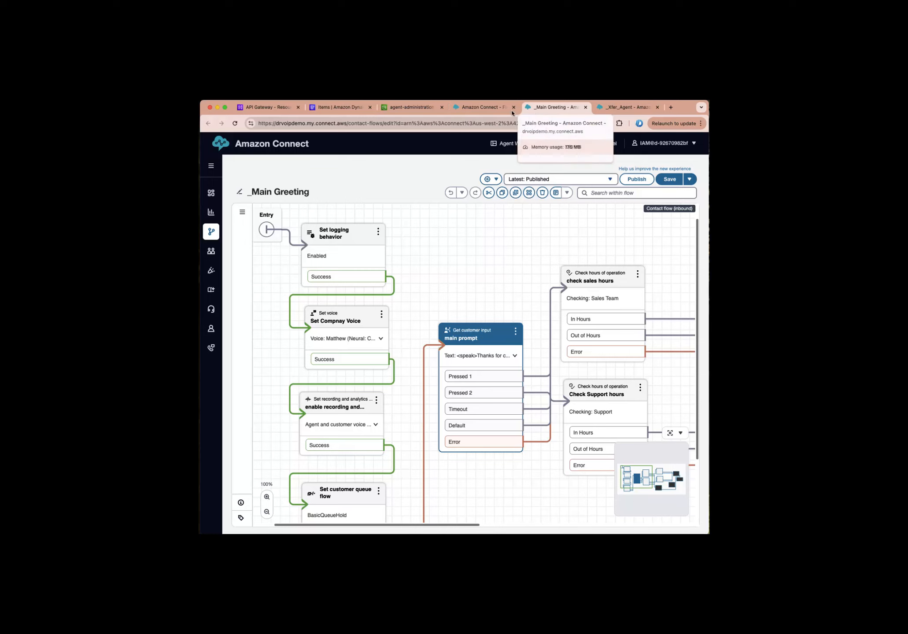
Open the _Main Greeting_DID flow from the Flows list in a new browser tab
{"action": "left_click", "coordinate": [480, 108]}
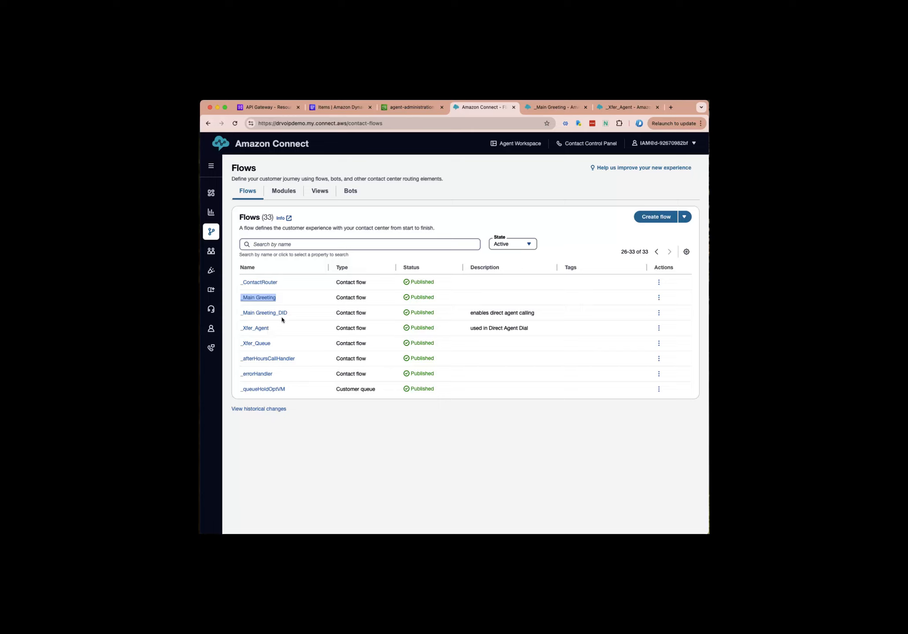
{"action": "right_click", "coordinate": [254, 313]}
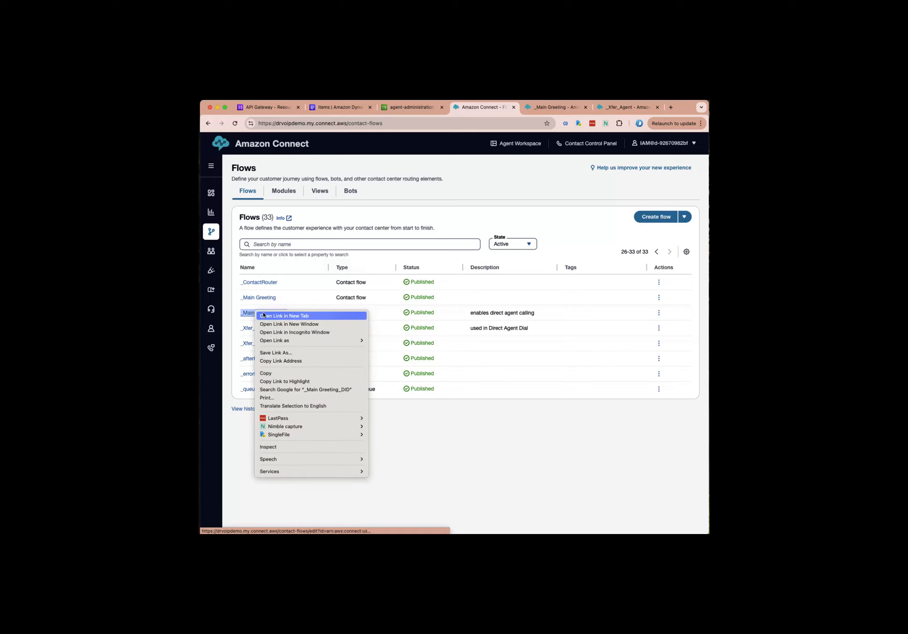
{"action": "left_click", "coordinate": [379, 458]}
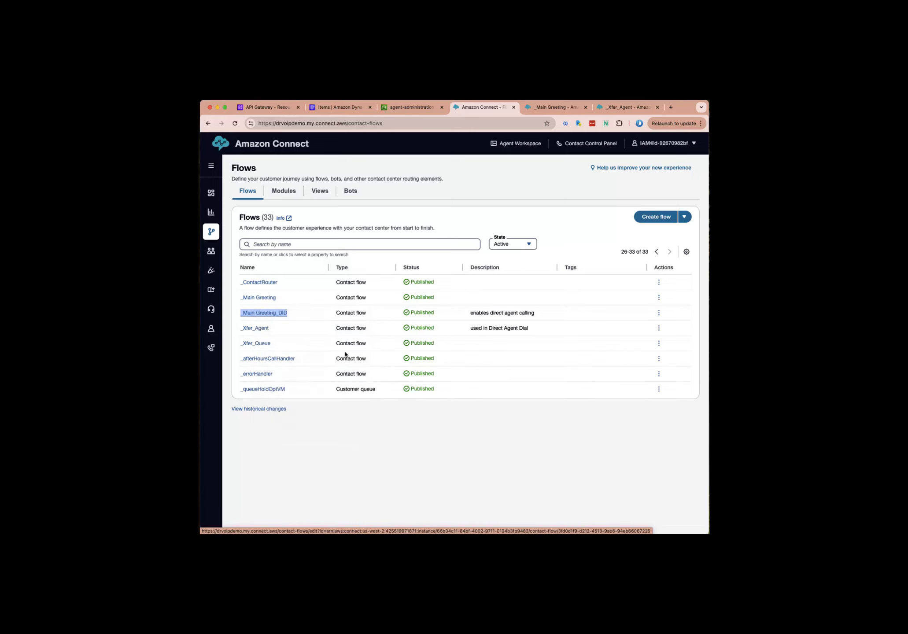
{"action": "right_click", "coordinate": [270, 315]}
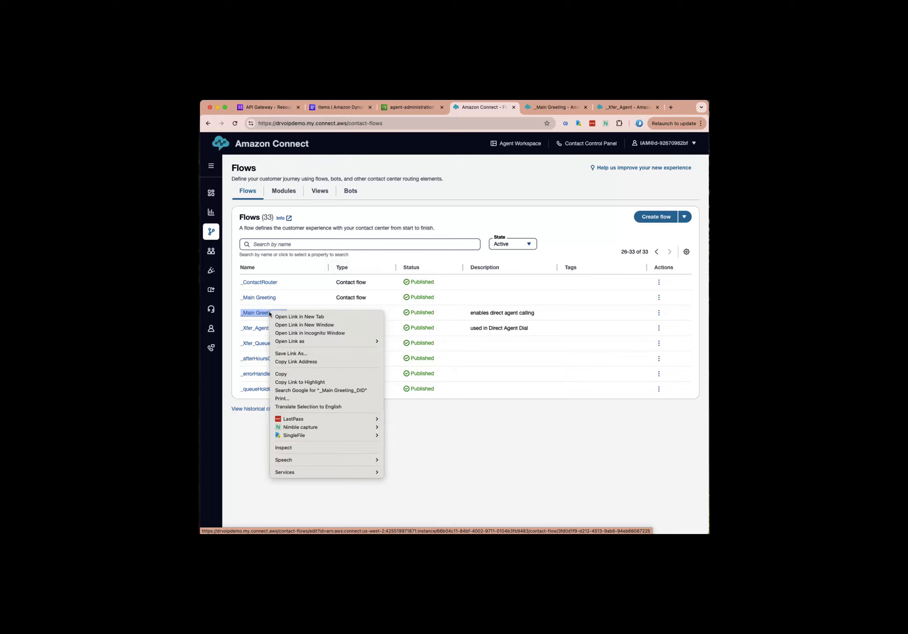
{"action": "left_click", "coordinate": [300, 317]}
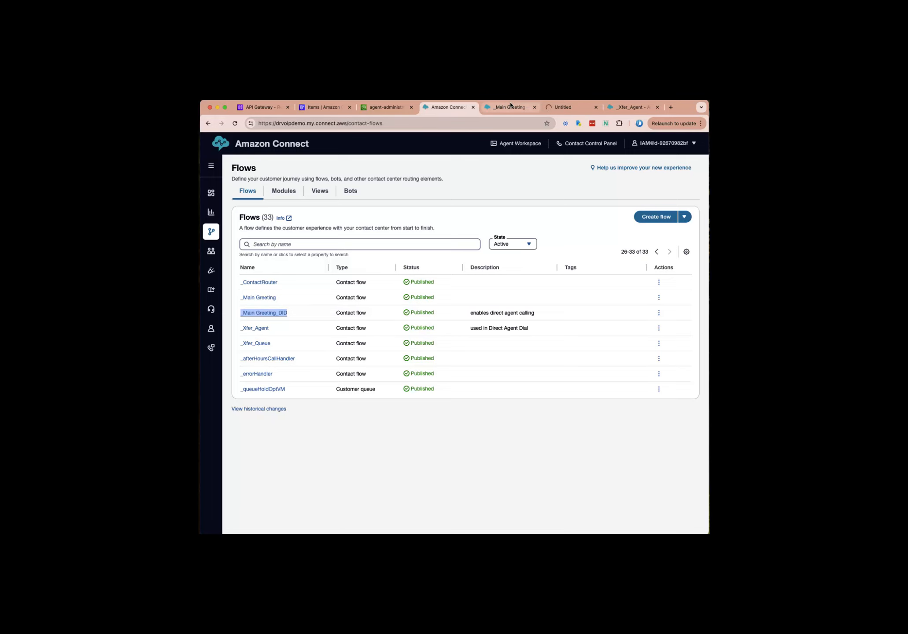
Return to the _Main Greeting flow and review the path from Set customer queue flow to the hours checks
{"action": "left_click", "coordinate": [504, 108]}
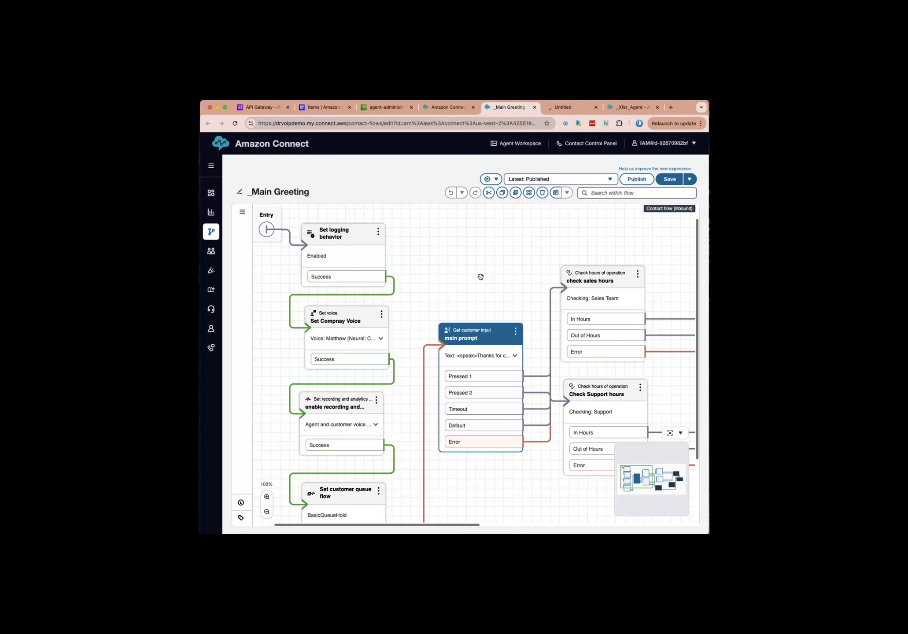
{"action": "scroll", "coordinate": [487, 225], "scroll_direction": "down", "scroll_amount": 2}
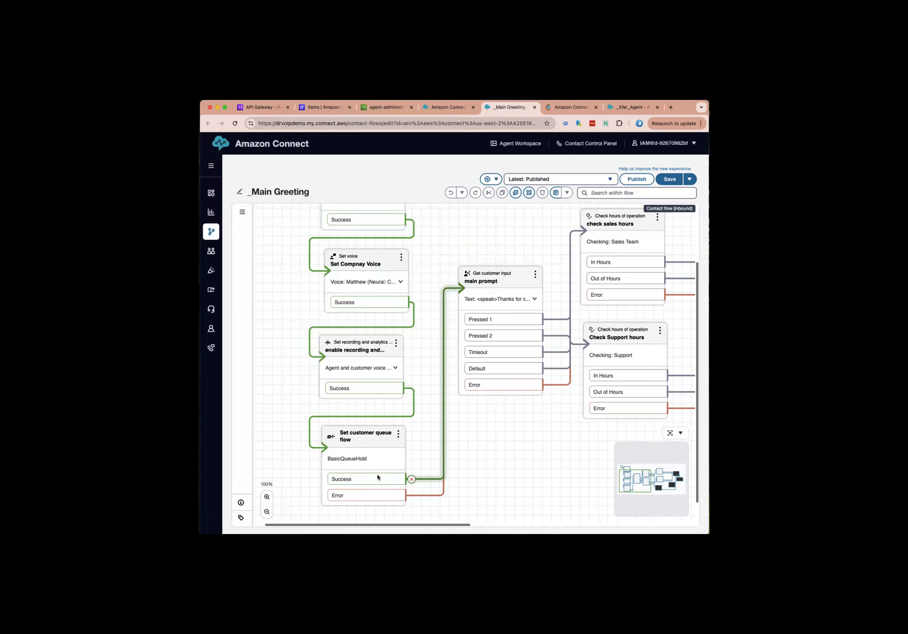
{"action": "scroll", "coordinate": [437, 480], "scroll_direction": "right", "scroll_amount": 3}
{"action": "scroll", "coordinate": [438, 480], "scroll_direction": "right", "scroll_amount": 1}
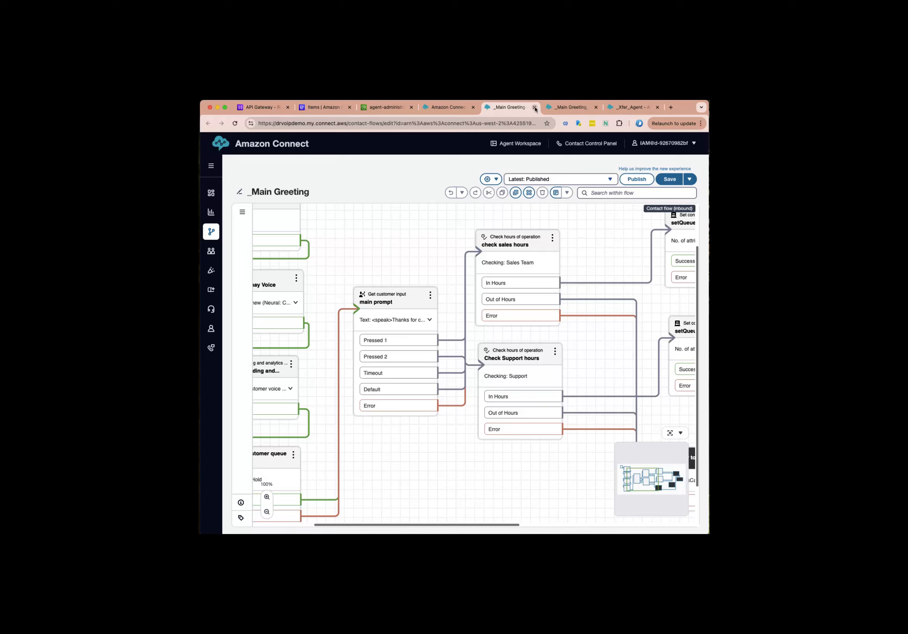
Switch to the _Main Greeting_DID flow and examine the spoken prompt in its Store customer input block
{"action": "left_click", "coordinate": [569, 108]}
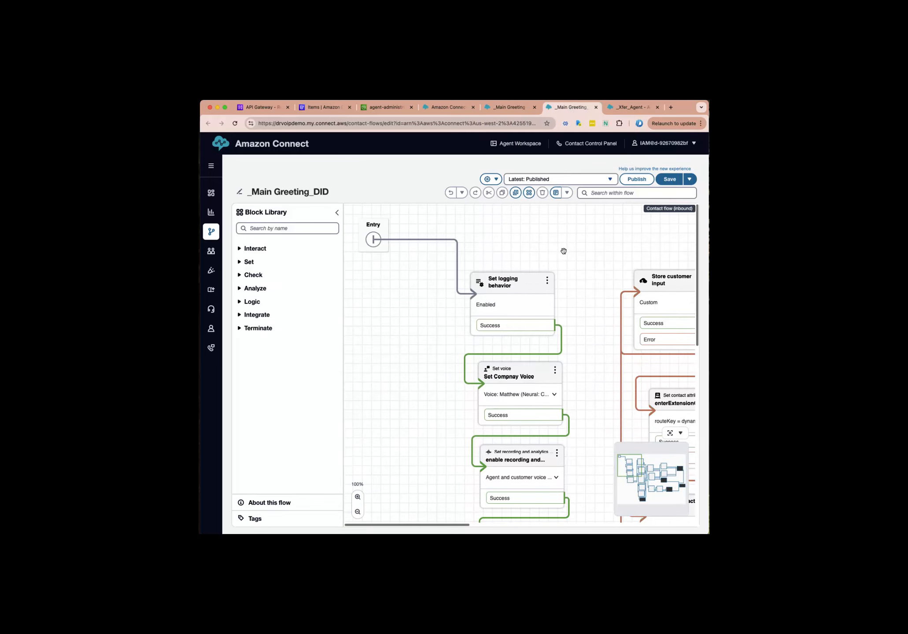
{"action": "left_click_drag", "start_coordinate": [564, 252], "coordinate": [426, 223]}
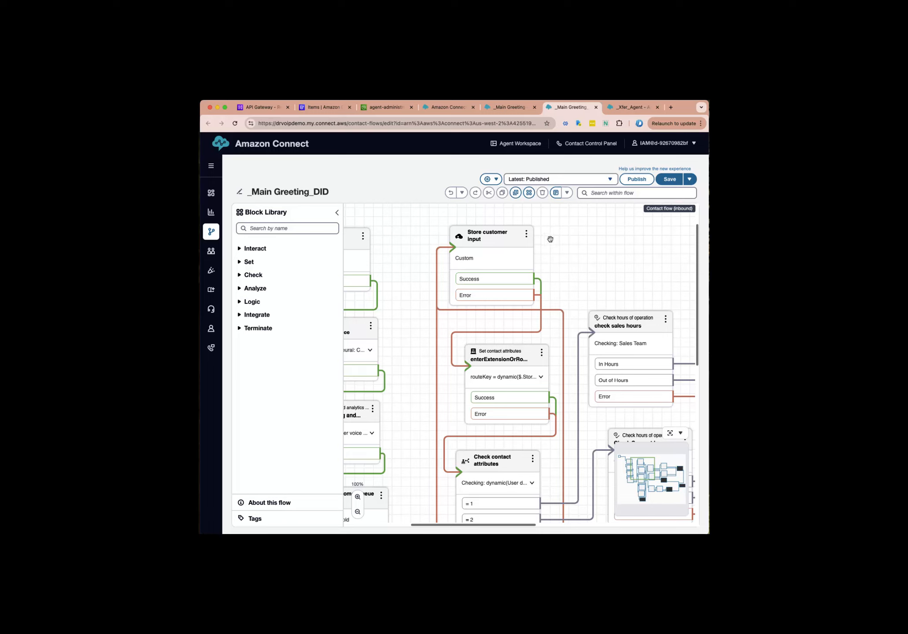
{"action": "left_click_drag", "start_coordinate": [484, 240], "coordinate": [492, 232]}
{"action": "left_click_drag", "start_coordinate": [603, 259], "coordinate": [513, 266]}
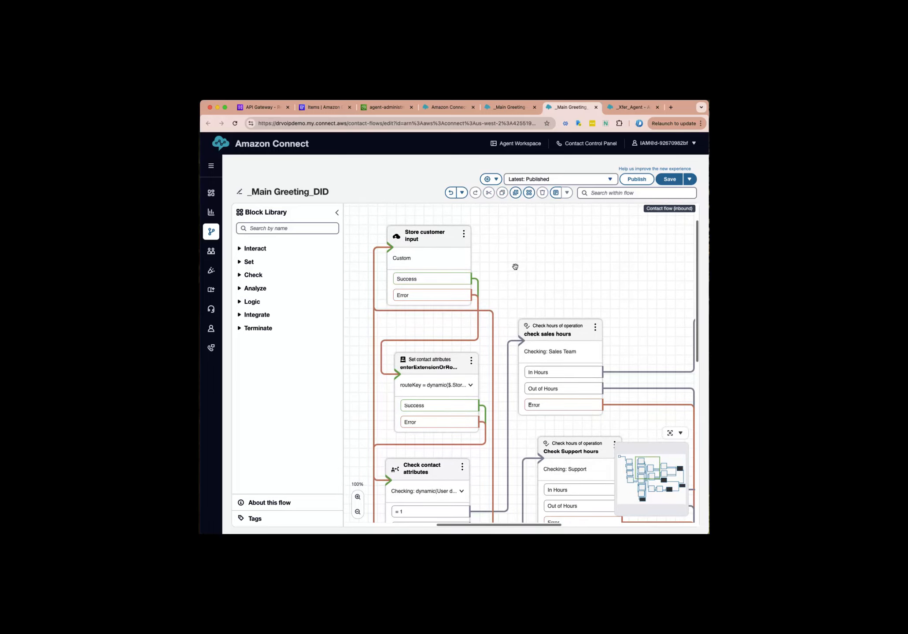
{"action": "left_click", "coordinate": [432, 241]}
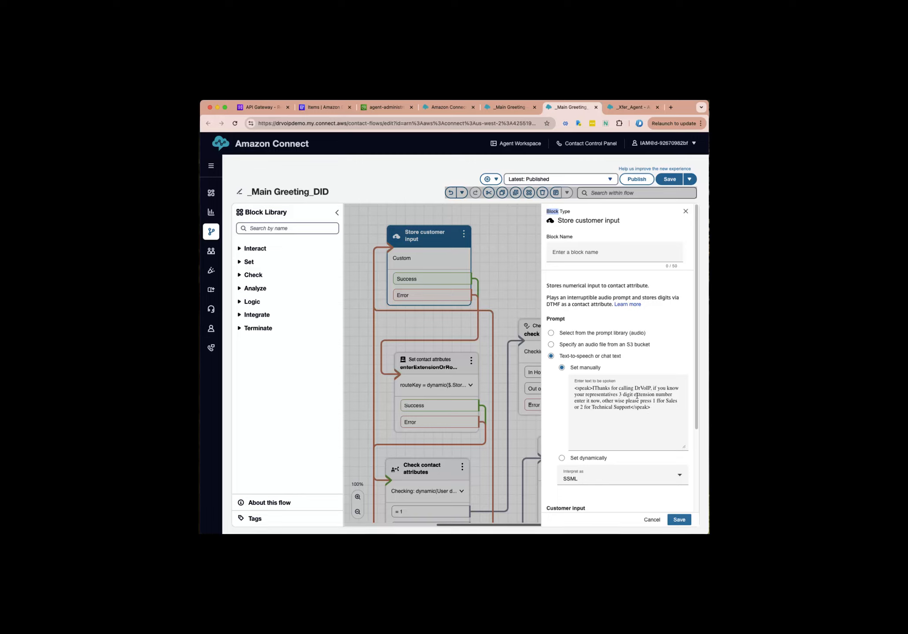
{"action": "left_click", "coordinate": [652, 520]}
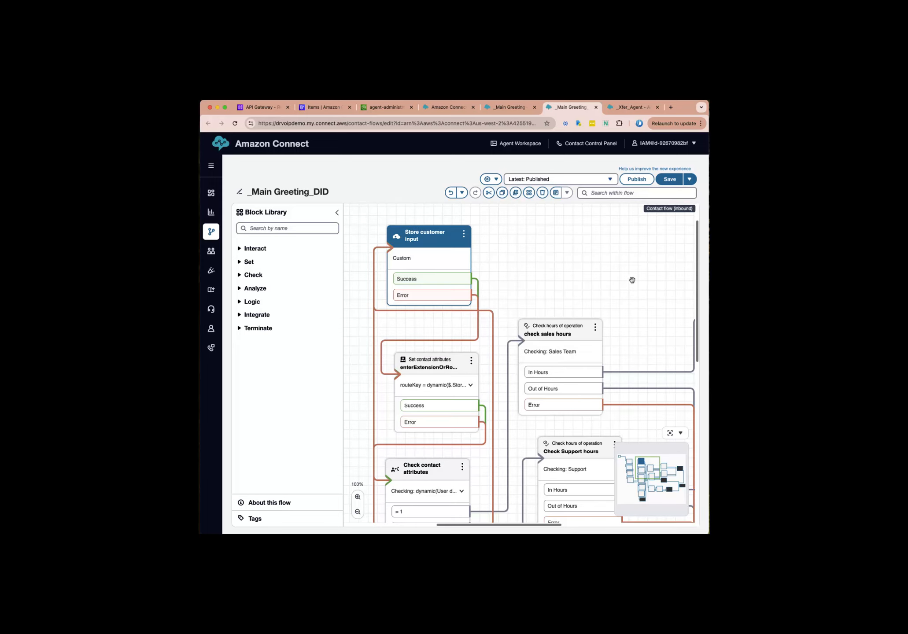
Check the maximum digits and first-entry timeout in the Store customer input block's customer input settings
{"action": "left_click_drag", "start_coordinate": [558, 259], "coordinate": [581, 256]}
{"action": "left_click_drag", "start_coordinate": [464, 238], "coordinate": [461, 237]}
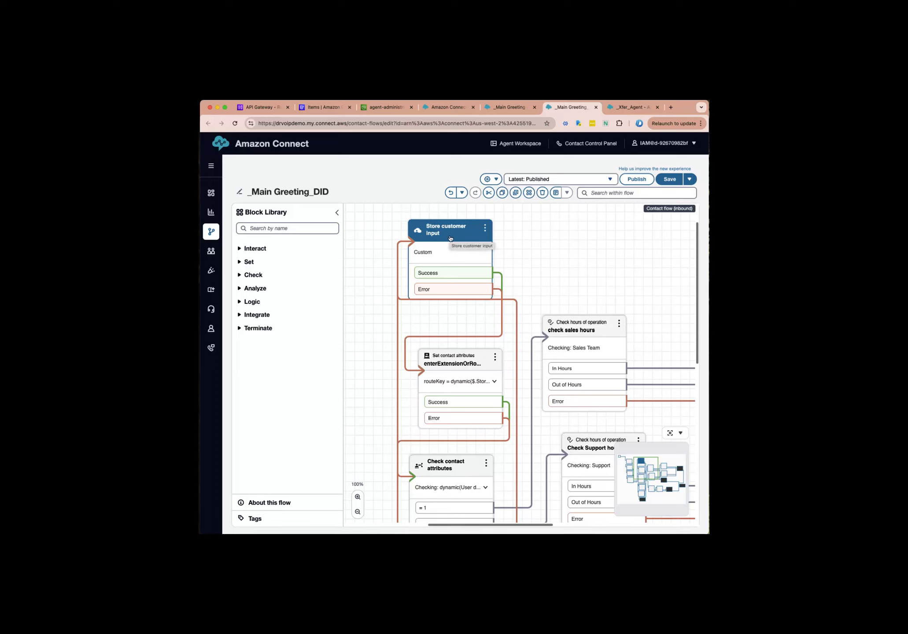
{"action": "double_click", "coordinate": [446, 239]}
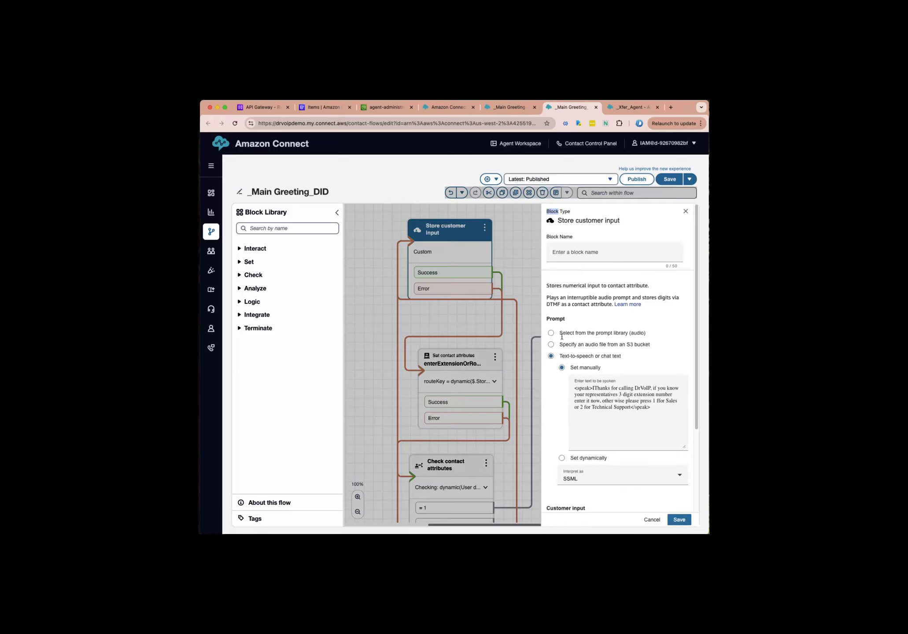
{"action": "scroll", "coordinate": [600, 449], "scroll_direction": "down", "scroll_amount": 3}
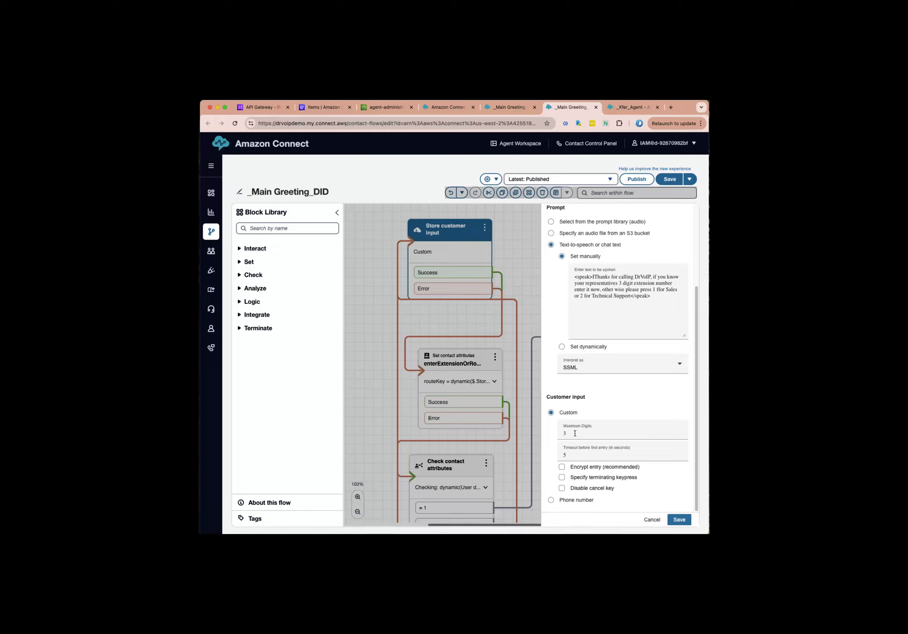
{"action": "left_click_drag", "start_coordinate": [580, 433], "coordinate": [549, 433]}
{"action": "left_click", "coordinate": [651, 521]}
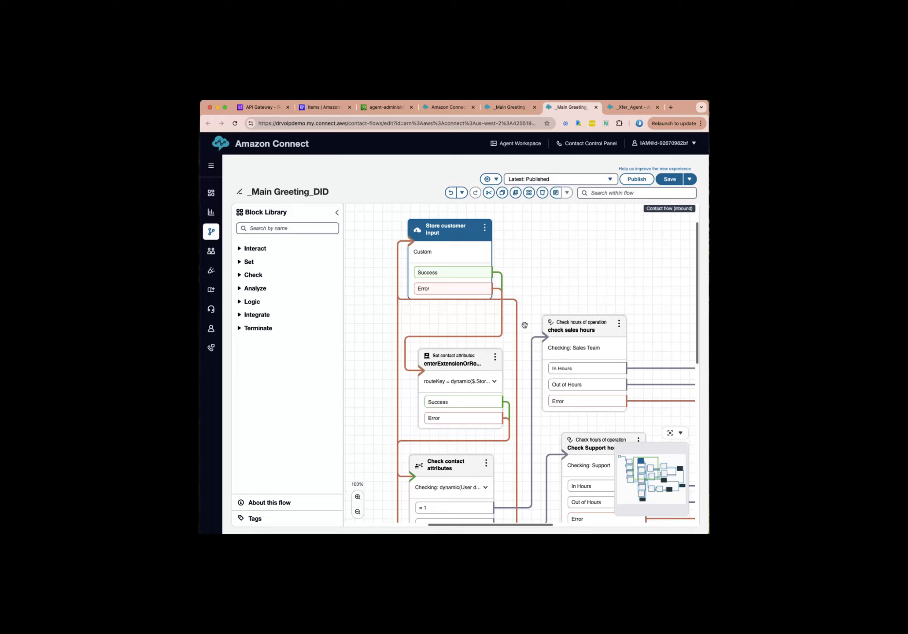
Move the enterExtensionOrRoute block slightly closer to Store customer input and review how its routeKey attribute is set
{"action": "left_click_drag", "start_coordinate": [446, 360], "coordinate": [442, 340]}
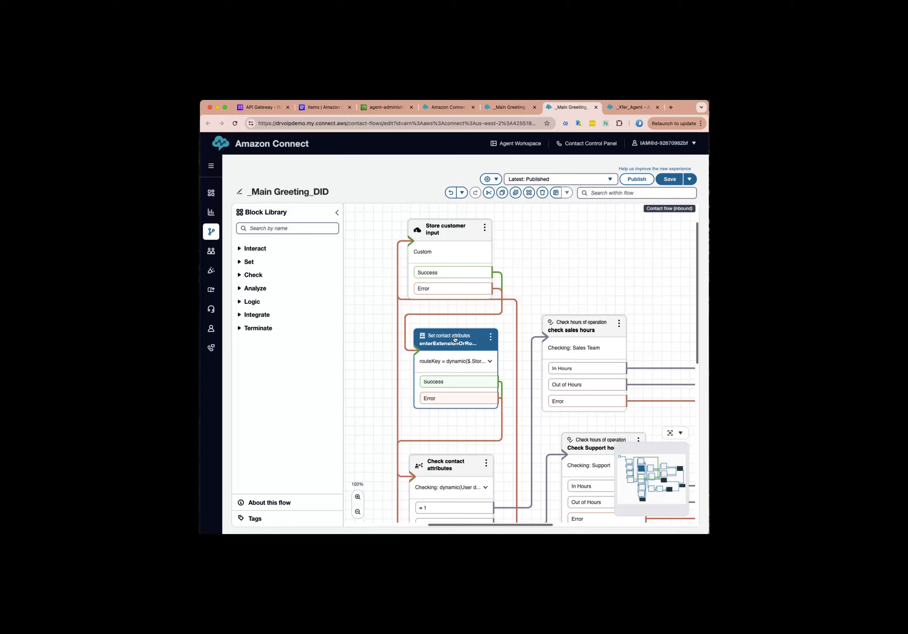
{"action": "double_click", "coordinate": [452, 352]}
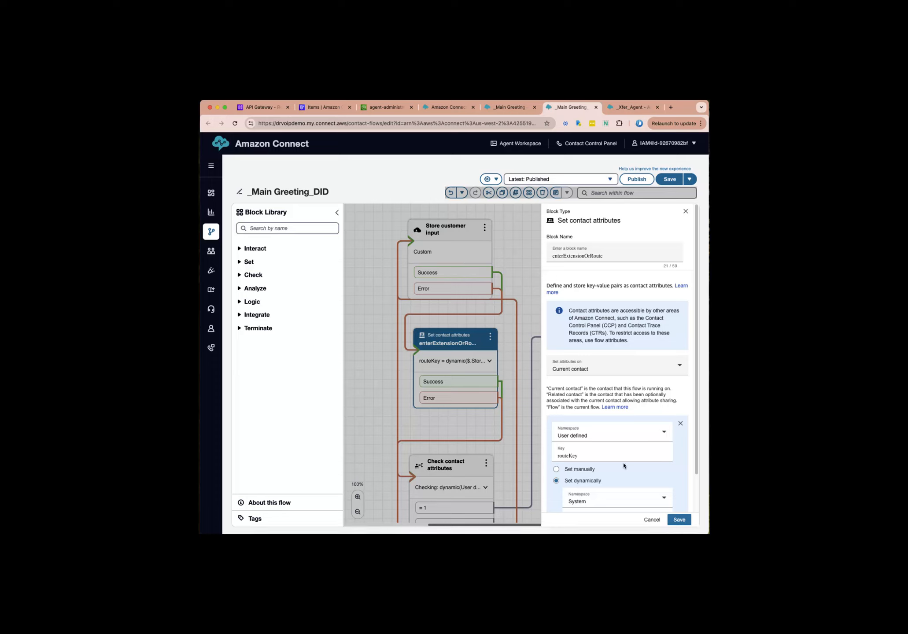
{"action": "scroll", "coordinate": [623, 459], "scroll_direction": "down", "scroll_amount": 2}
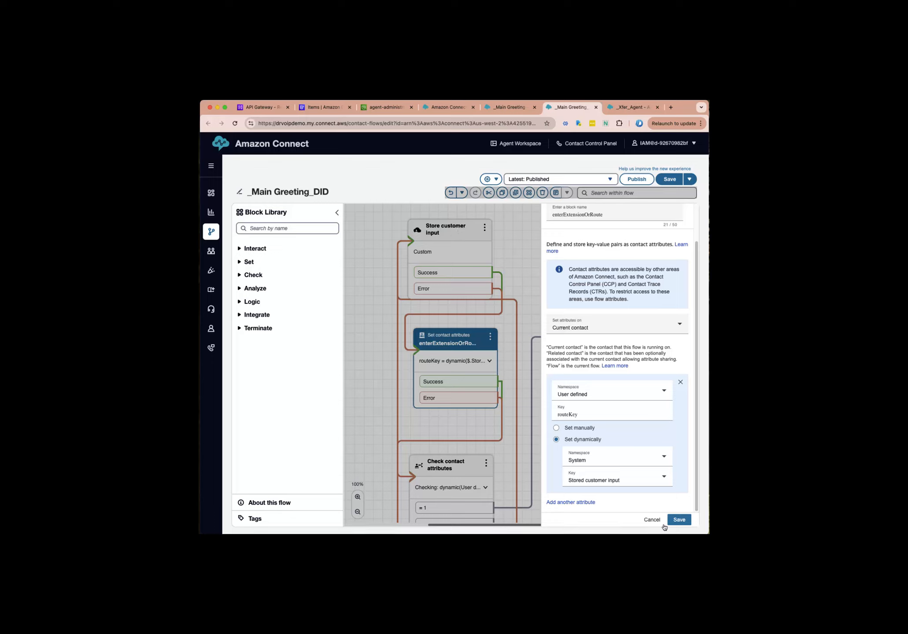
{"action": "left_click", "coordinate": [649, 522]}
Examine the routeKey conditions in the Check contact attributes block
{"action": "left_click_drag", "start_coordinate": [547, 442], "coordinate": [535, 296]}
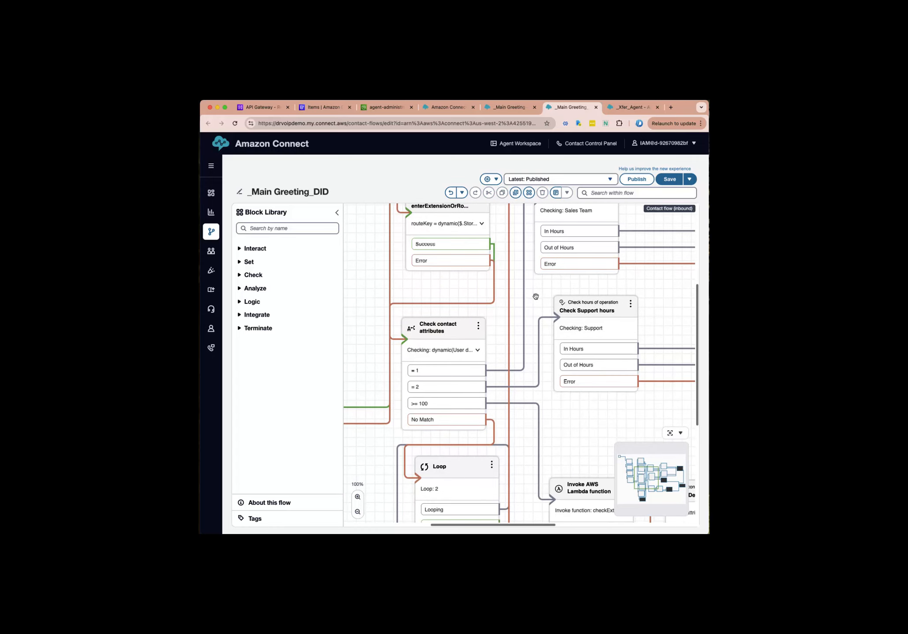
{"action": "left_click", "coordinate": [438, 335]}
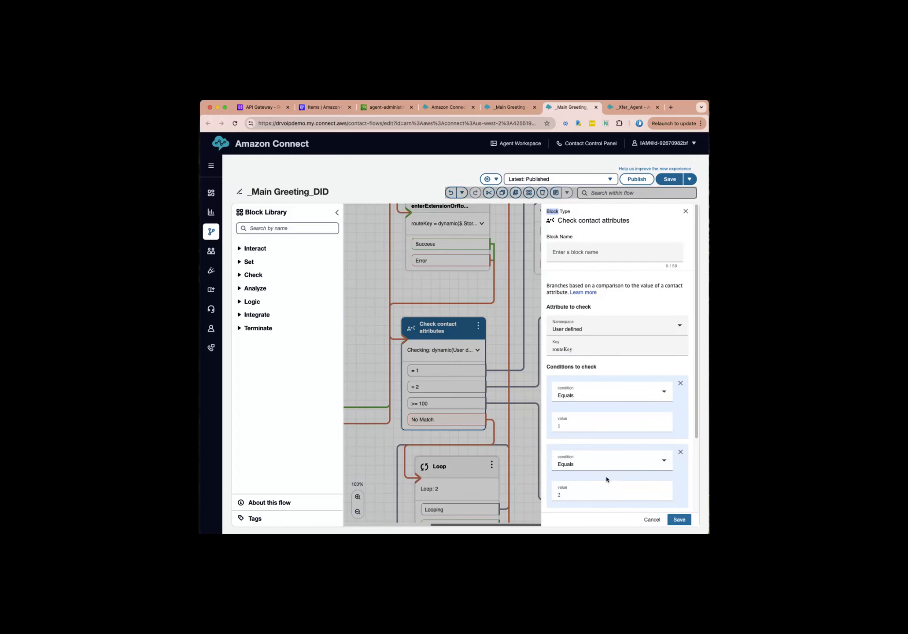
{"action": "scroll", "coordinate": [613, 422], "scroll_direction": "down", "scroll_amount": 3}
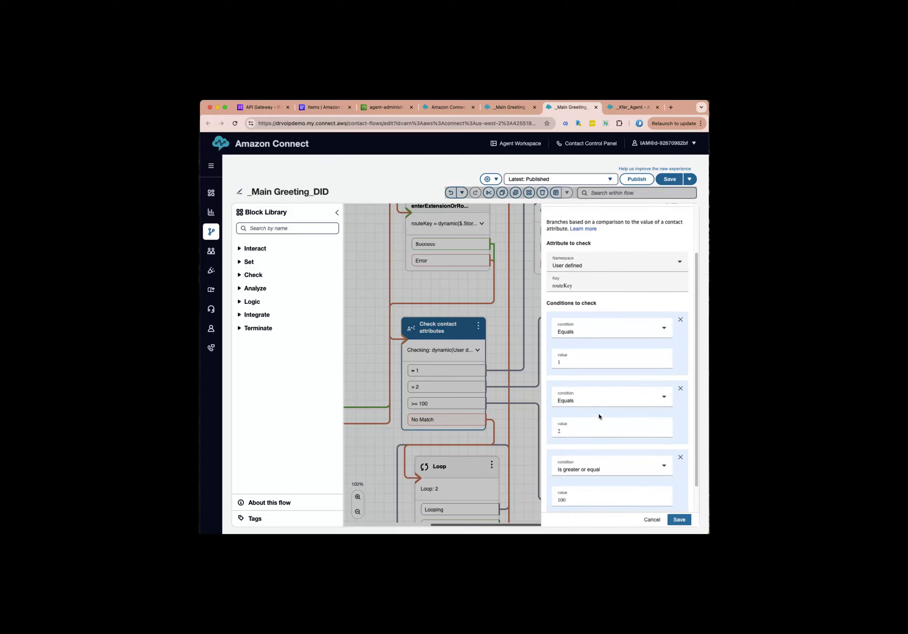
{"action": "scroll", "coordinate": [603, 463], "scroll_direction": "down", "scroll_amount": 2}
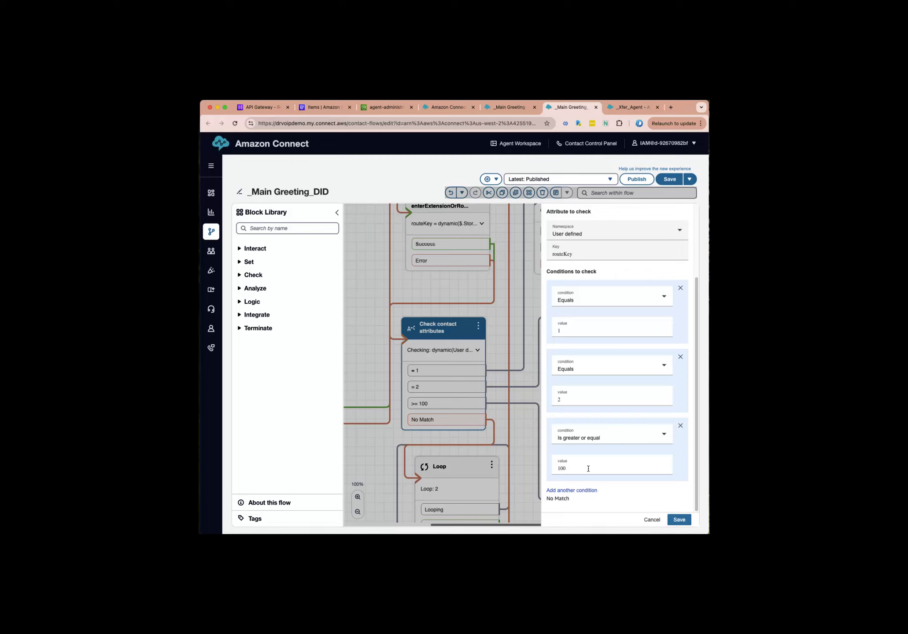
Close the Check contact attributes settings, collapse the block library, and trace the routeKey branches to the sales and support hours checks
{"action": "left_click", "coordinate": [650, 522]}
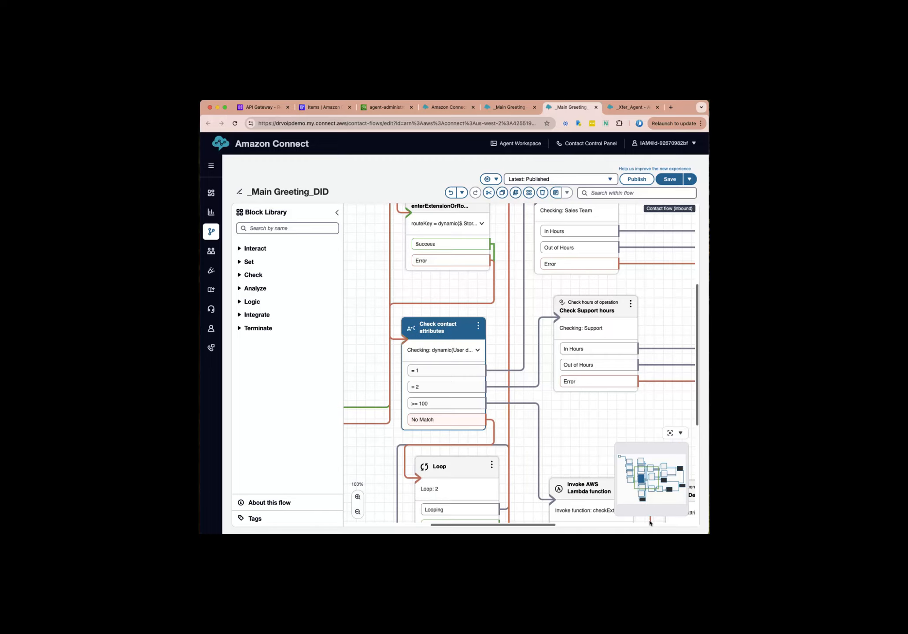
{"action": "scroll", "coordinate": [604, 445], "scroll_direction": "up", "scroll_amount": 3}
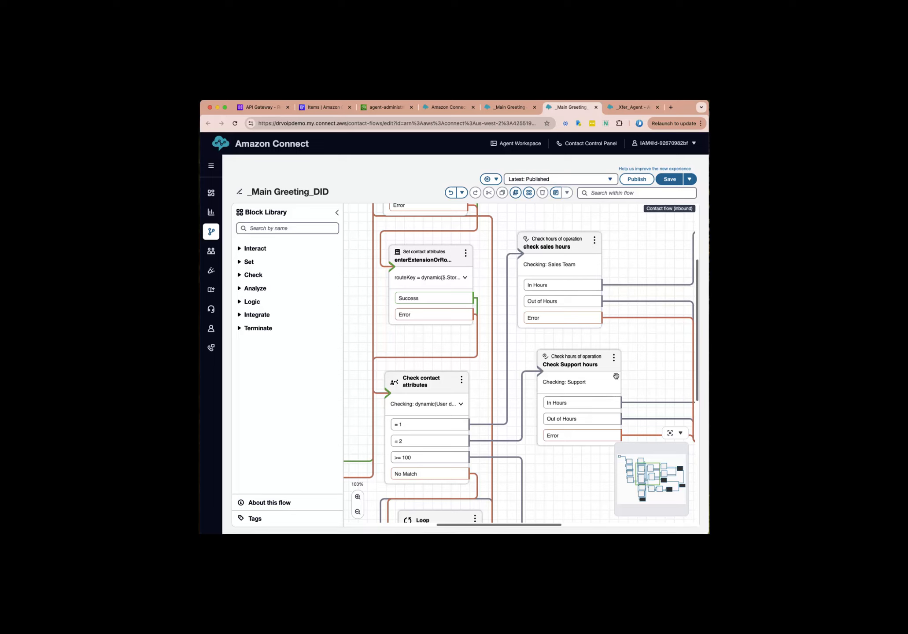
{"action": "left_click", "coordinate": [337, 213]}
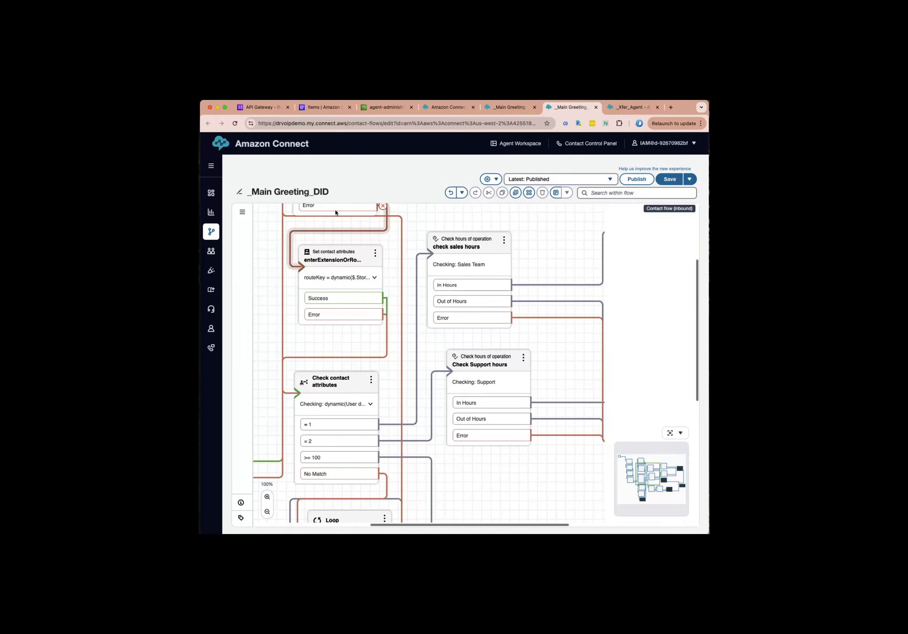
{"action": "left_click_drag", "start_coordinate": [541, 240], "coordinate": [576, 254]}
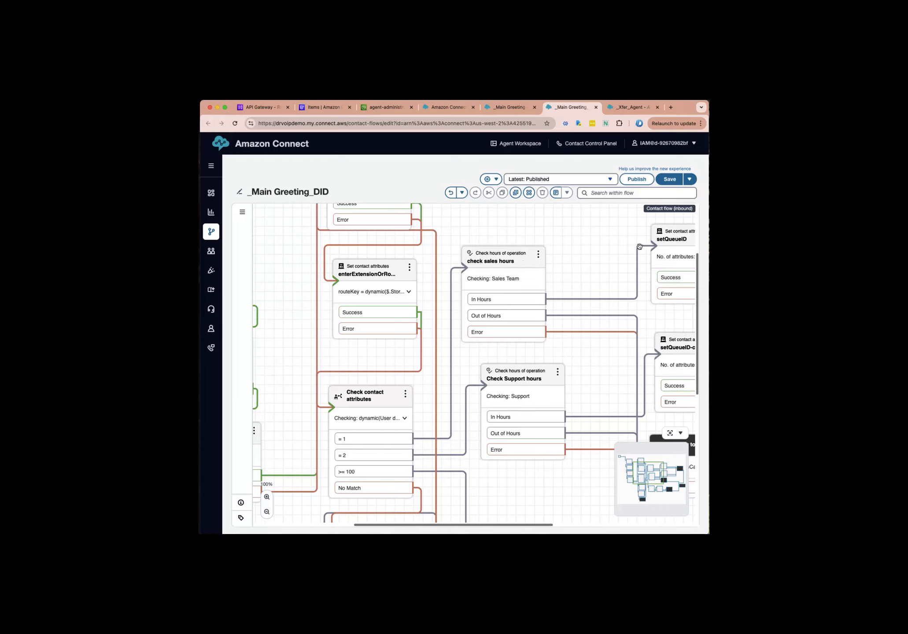
{"action": "left_click_drag", "start_coordinate": [608, 249], "coordinate": [608, 217]}
{"action": "scroll", "coordinate": [592, 353], "scroll_direction": "down", "scroll_amount": 3}
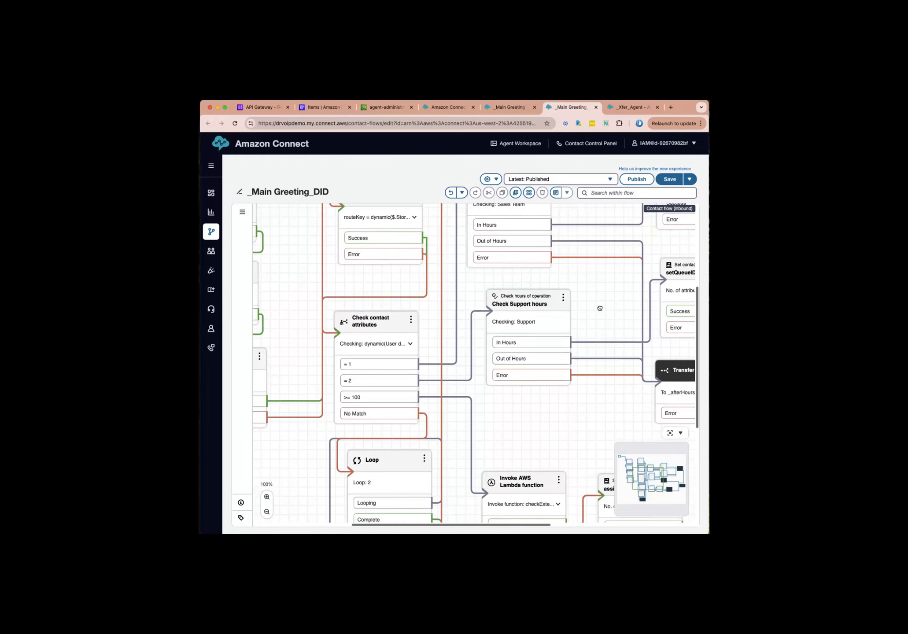
{"action": "left_click_drag", "start_coordinate": [554, 413], "coordinate": [554, 359]}
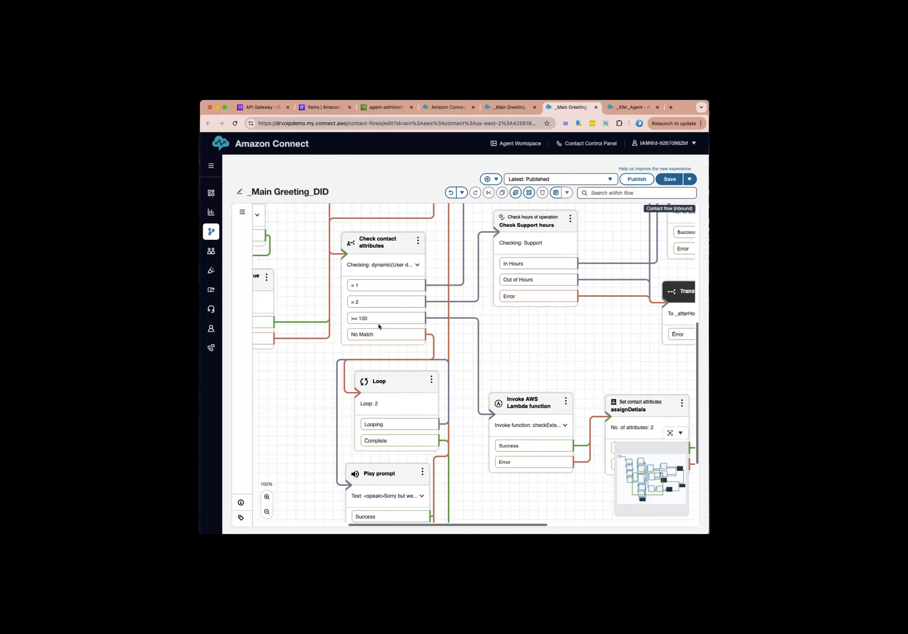
Follow the >= 100 branch to the Invoke AWS Lambda function block and examine its function, input parameter, timeout and response validation
{"action": "mouse_move", "coordinate": [429, 322]}
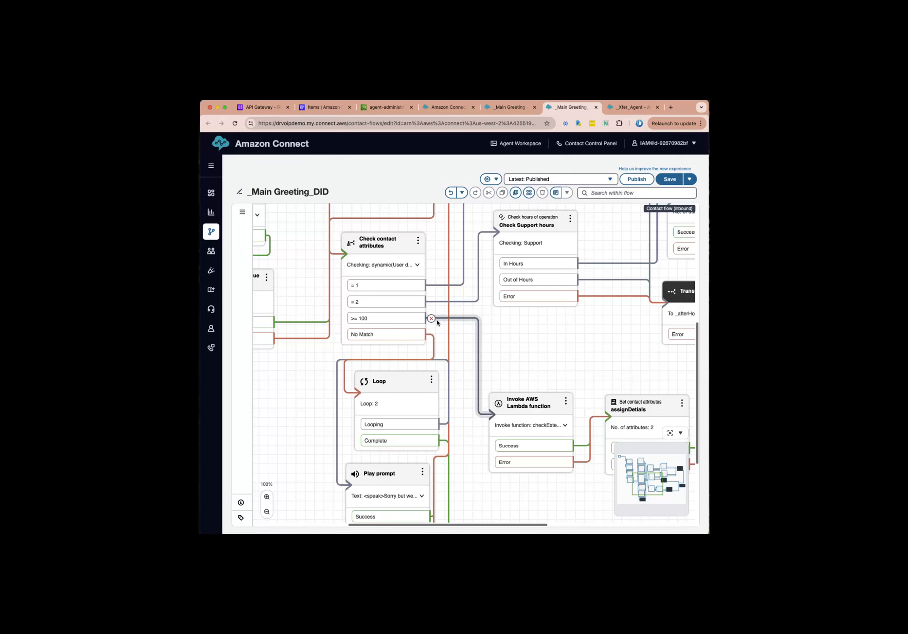
{"action": "left_click_drag", "start_coordinate": [528, 351], "coordinate": [502, 314]}
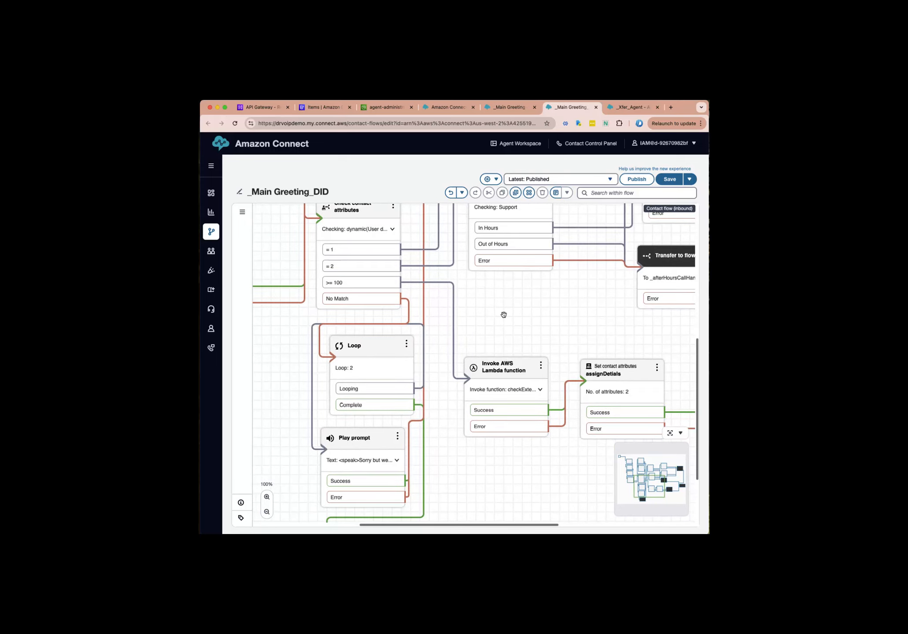
{"action": "left_click", "coordinate": [500, 366]}
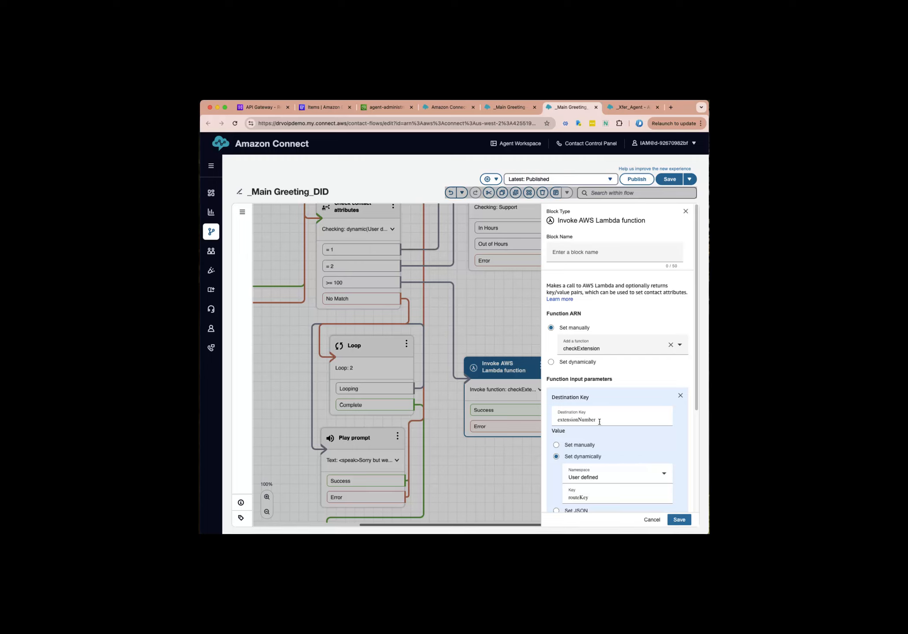
{"action": "scroll", "coordinate": [599, 425], "scroll_direction": "down", "scroll_amount": 3}
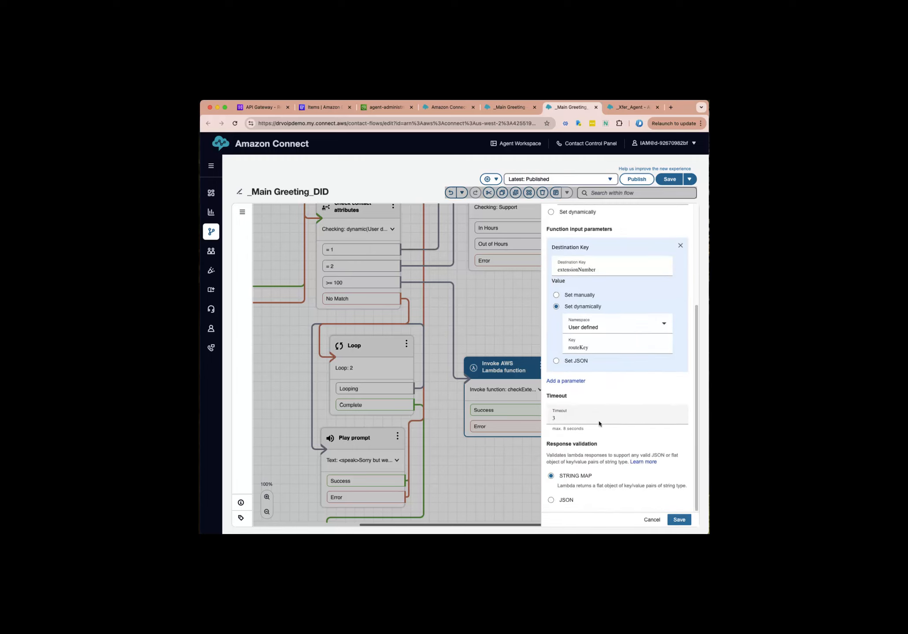
{"action": "left_click", "coordinate": [649, 522]}
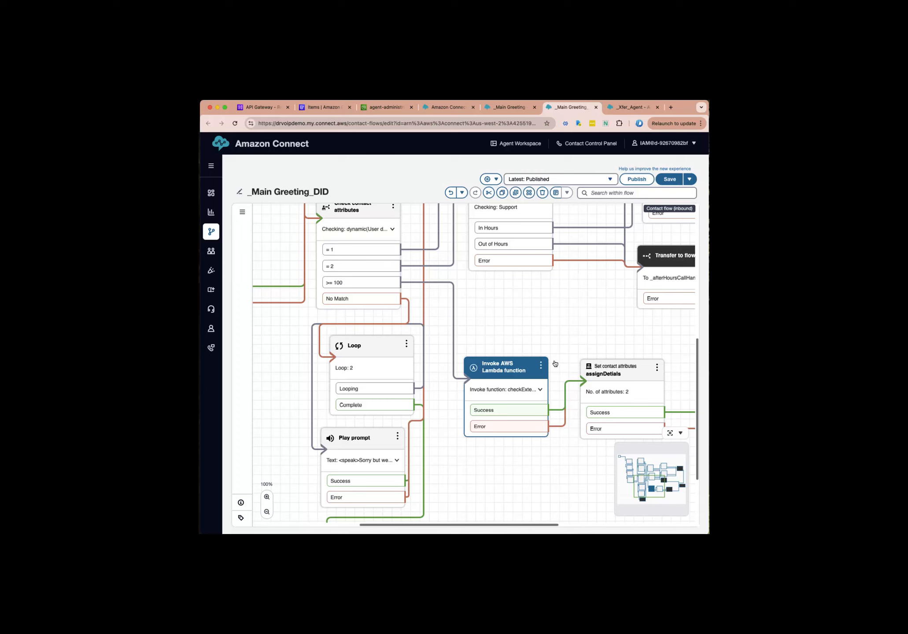
Examine how the assignDetials block sets its ARN and email contact attributes
{"action": "left_click_drag", "start_coordinate": [601, 332], "coordinate": [476, 314]}
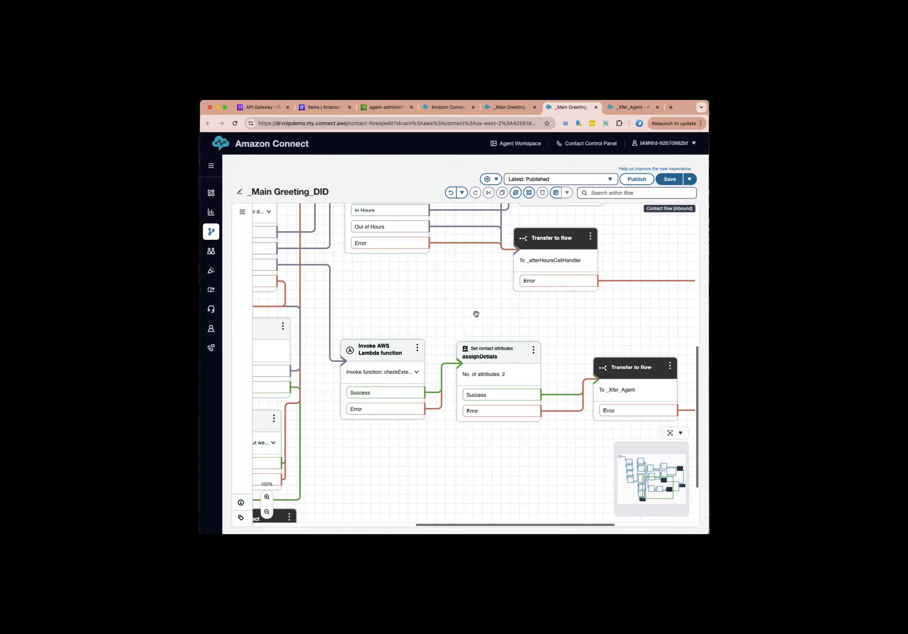
{"action": "left_click", "coordinate": [503, 352]}
{"action": "scroll", "coordinate": [610, 449], "scroll_direction": "down", "scroll_amount": 3}
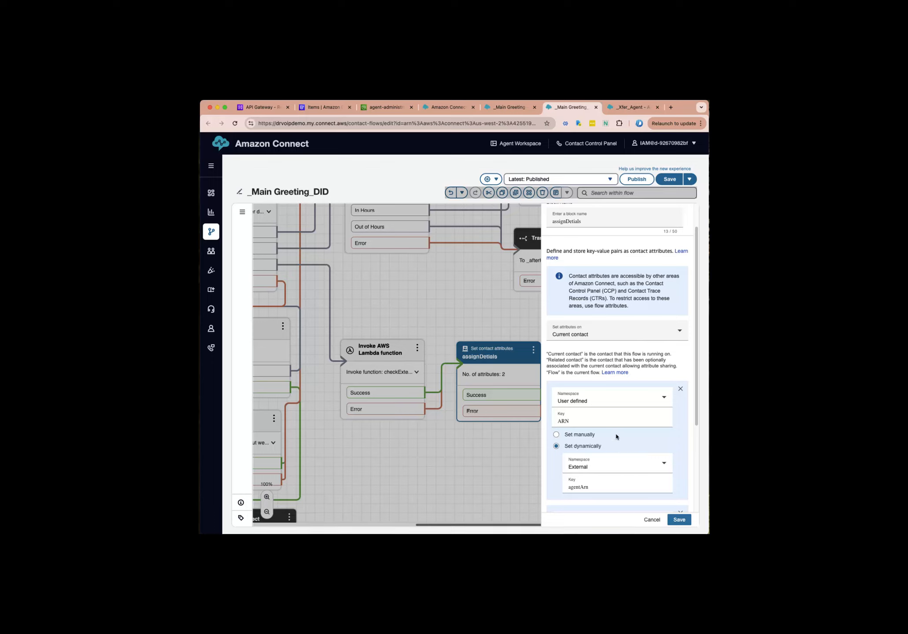
{"action": "scroll", "coordinate": [615, 434], "scroll_direction": "down", "scroll_amount": 3}
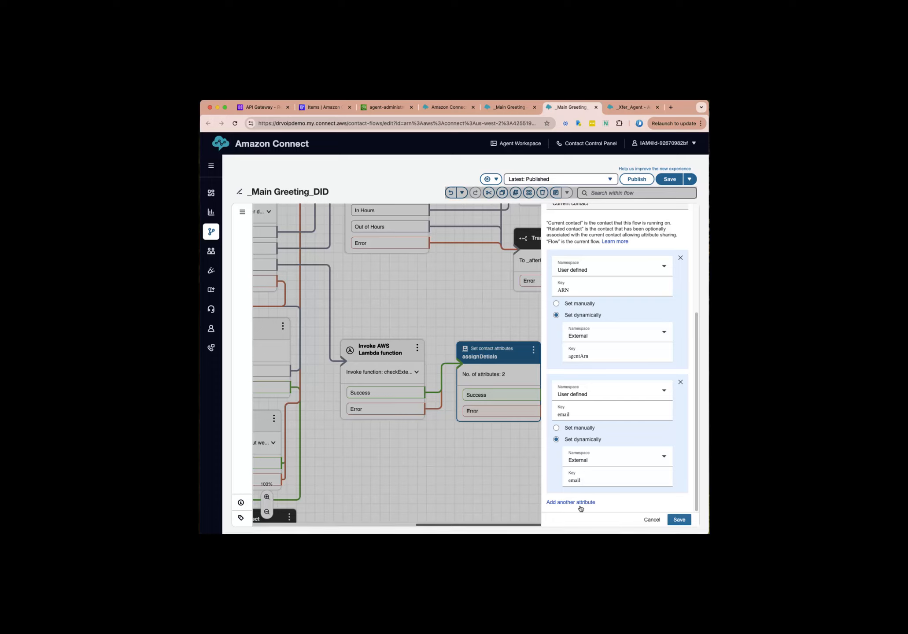
{"action": "left_click", "coordinate": [653, 521]}
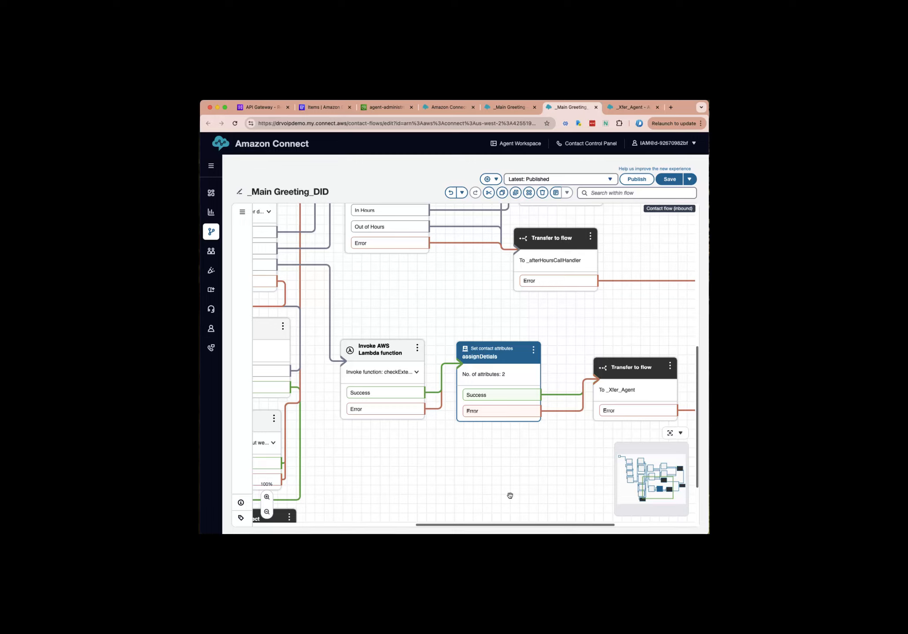
Move the Transfer to flow block for _Xfer_Agent slightly closer to the assignDetials block
{"action": "left_click_drag", "start_coordinate": [626, 380], "coordinate": [619, 367]}
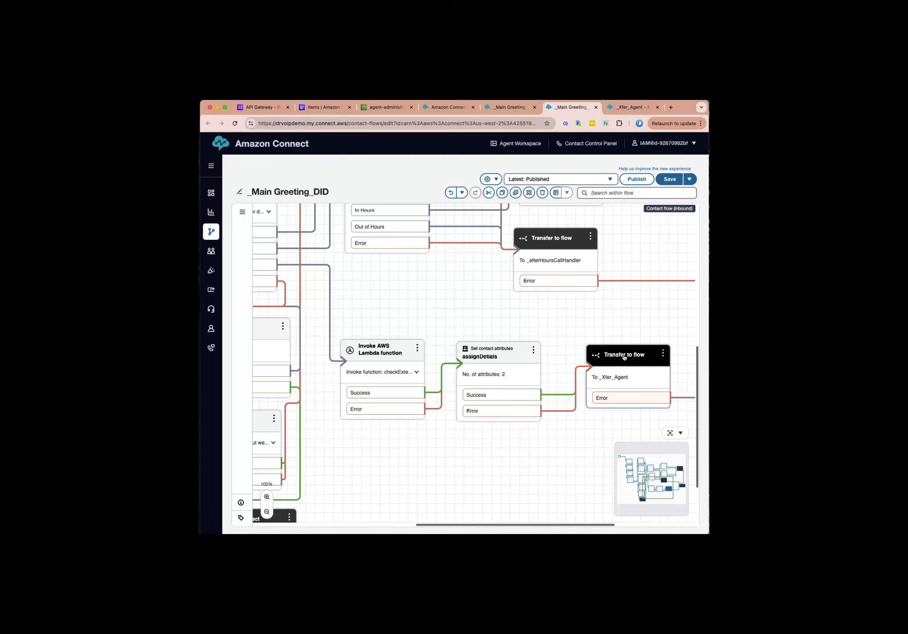
{"action": "left_click_drag", "start_coordinate": [618, 362], "coordinate": [621, 363]}
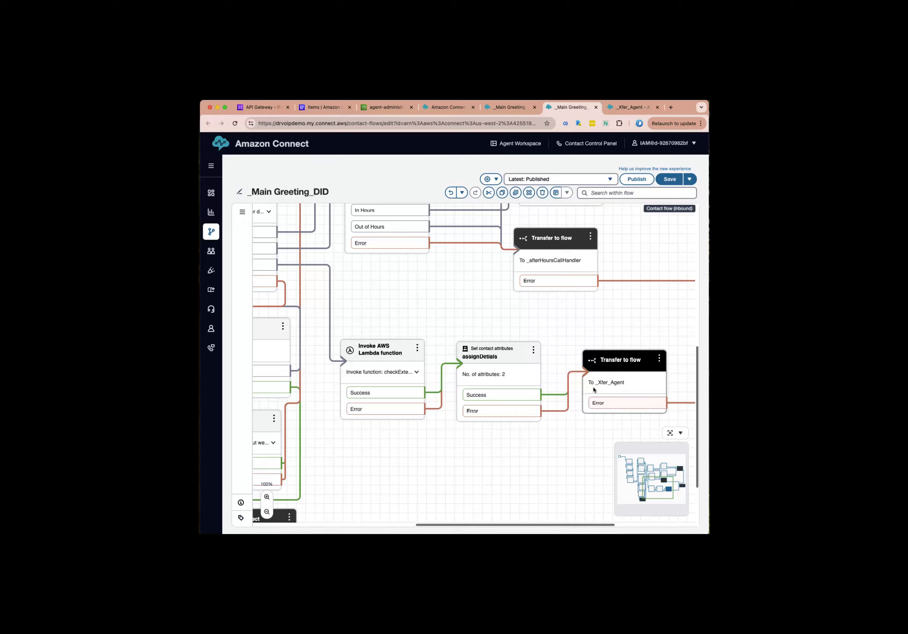
Trace the No Match path through Loop, Play prompt and Disconnect, and review the menu branches through to the _Xfer_Agent transfer
{"action": "scroll", "coordinate": [399, 490], "scroll_direction": "left", "scroll_amount": 8}
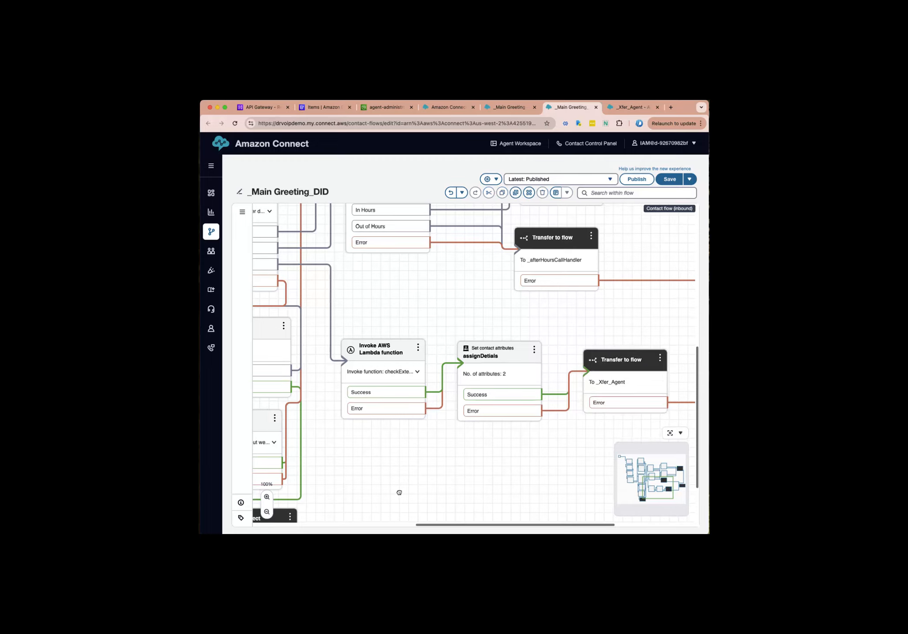
{"action": "scroll", "coordinate": [584, 450], "scroll_direction": "down", "scroll_amount": 2}
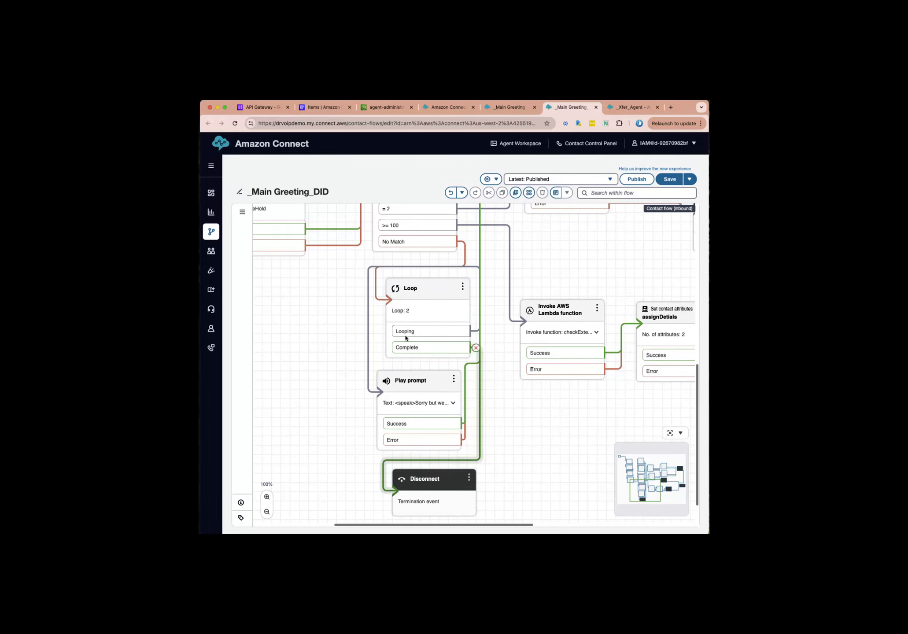
{"action": "scroll", "coordinate": [531, 452], "scroll_direction": "up", "scroll_amount": 2}
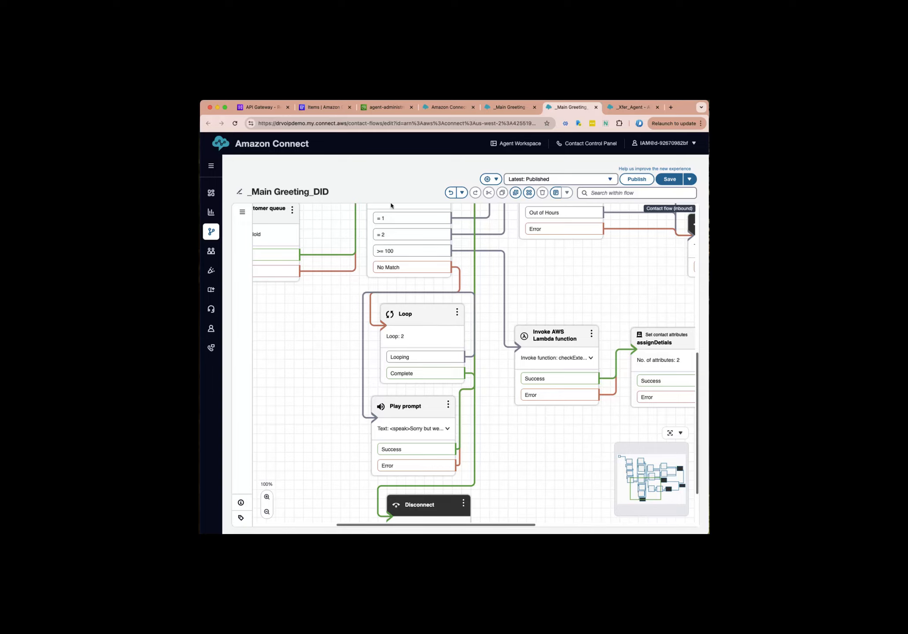
{"action": "left_click_drag", "start_coordinate": [572, 274], "coordinate": [524, 253]}
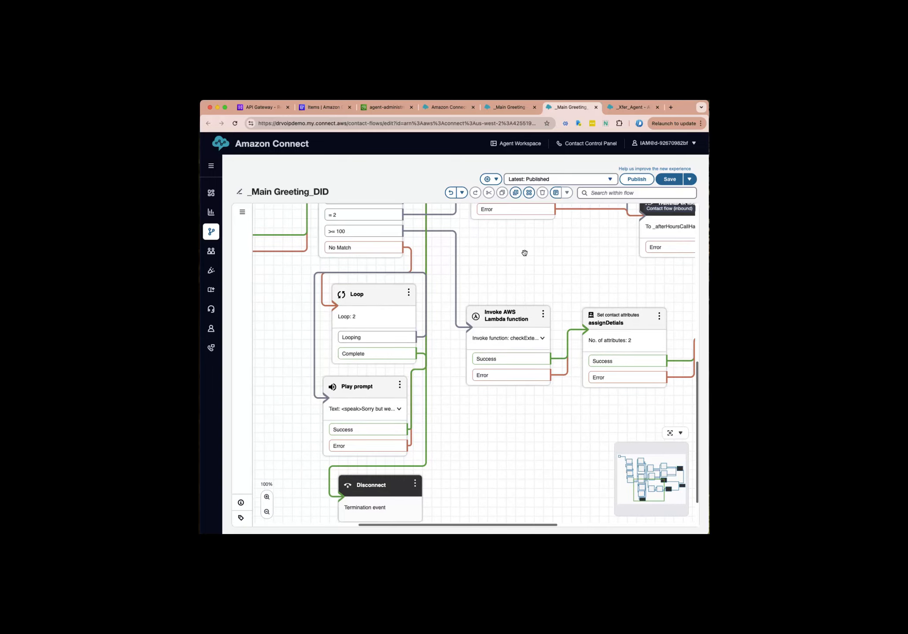
{"action": "mouse_move", "coordinate": [477, 448]}
{"action": "left_mouse_down"}
{"action": "mouse_move", "coordinate": [481, 396]}
{"action": "mouse_move", "coordinate": [462, 434]}
{"action": "mouse_move", "coordinate": [495, 440]}
{"action": "mouse_move", "coordinate": [451, 454]}
{"action": "mouse_move", "coordinate": [447, 441]}
{"action": "mouse_move", "coordinate": [462, 496]}
{"action": "mouse_move", "coordinate": [481, 455]}
{"action": "left_mouse_up"}
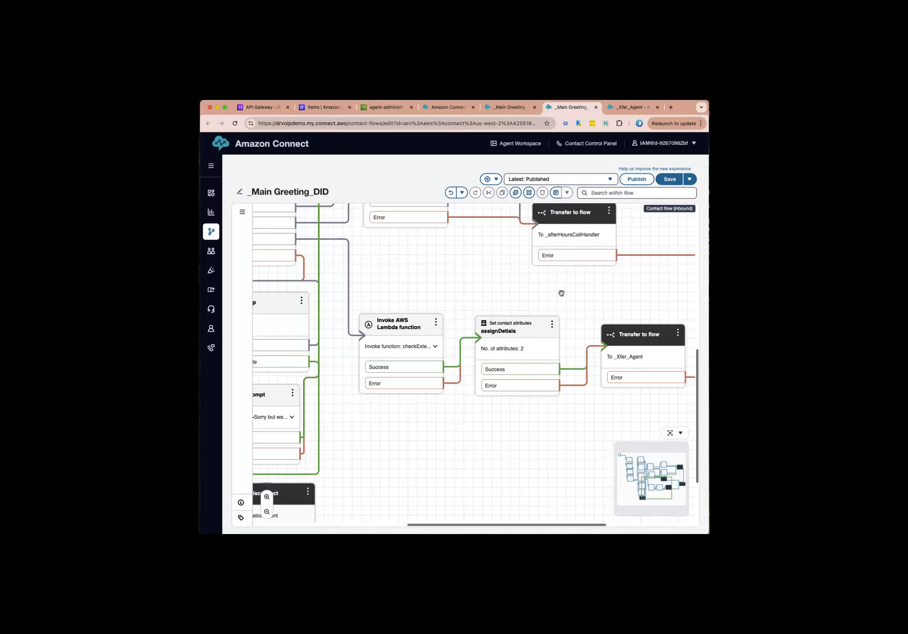
{"action": "left_click_drag", "start_coordinate": [562, 293], "coordinate": [604, 419]}
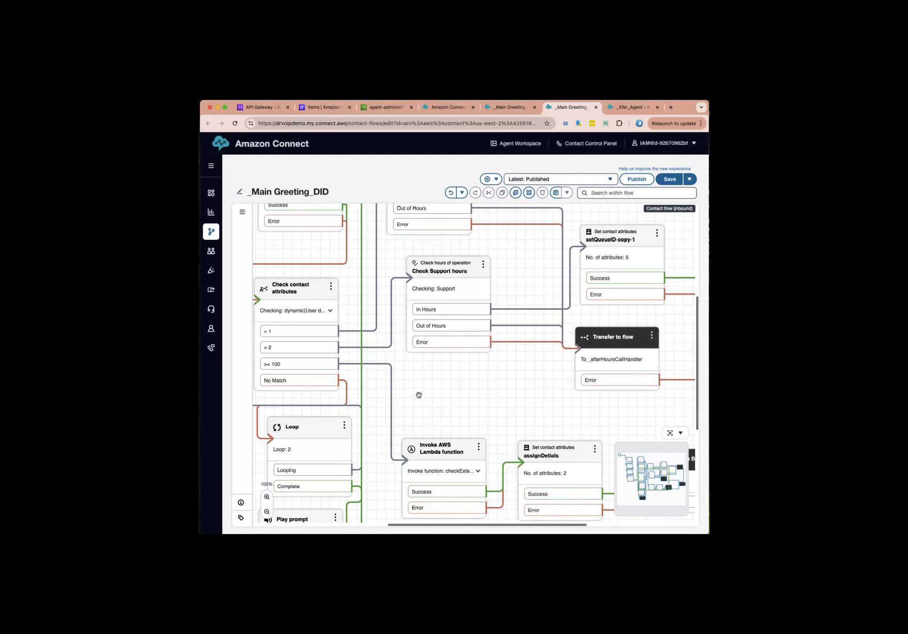
{"action": "left_click_drag", "start_coordinate": [439, 390], "coordinate": [527, 488]}
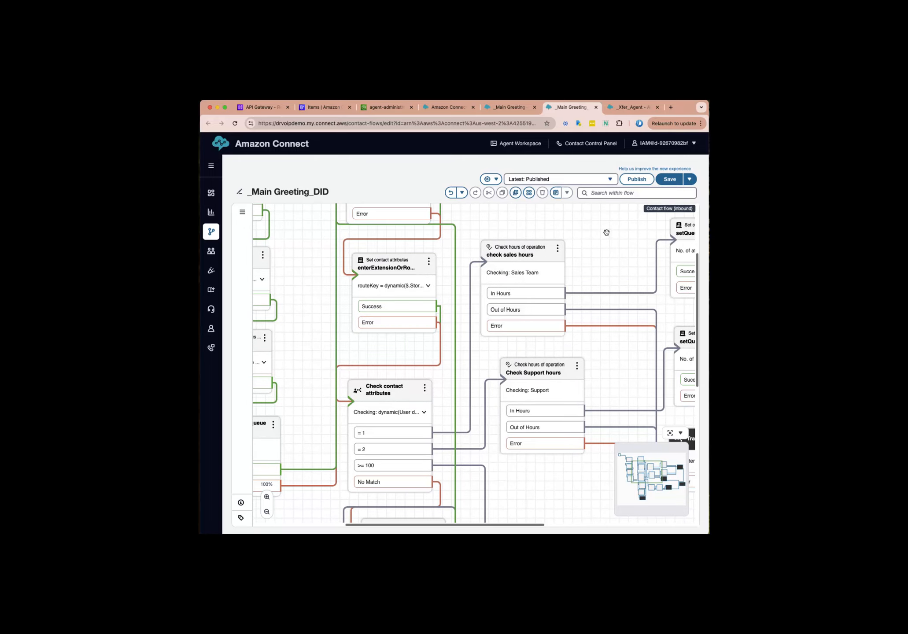
{"action": "left_click_drag", "start_coordinate": [604, 231], "coordinate": [365, 203]}
{"action": "left_click_drag", "start_coordinate": [638, 420], "coordinate": [587, 319]}
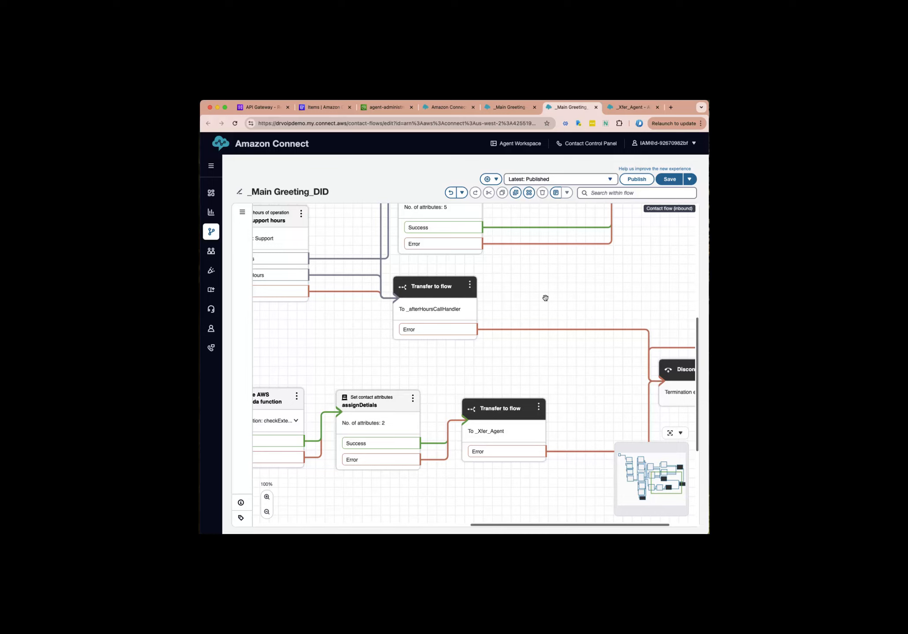
Switch to the _Xfer_Agent flow, collapse its block library, and examine how the Set working queue block selects the agent's queue
{"action": "left_click", "coordinate": [633, 108]}
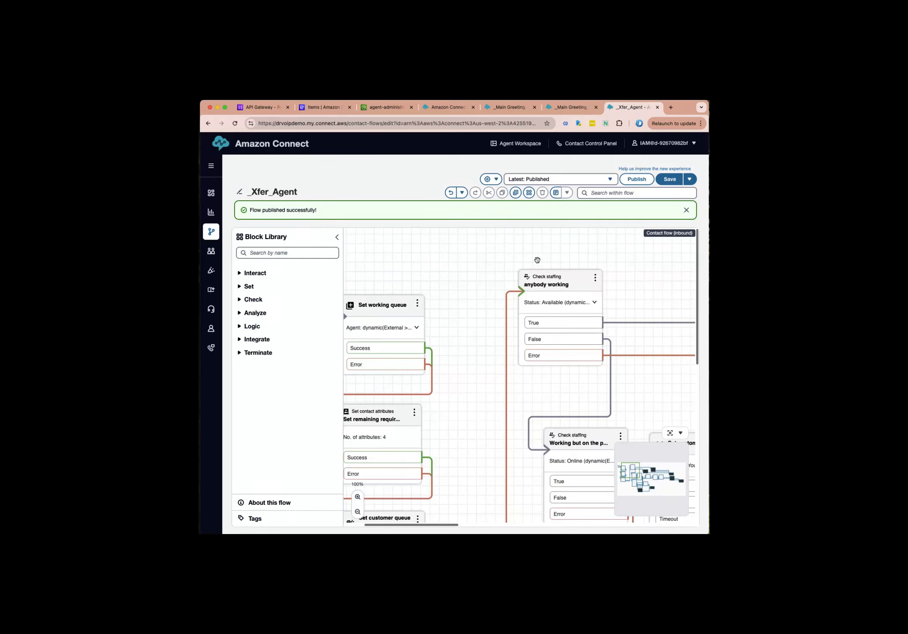
{"action": "left_click", "coordinate": [337, 237]}
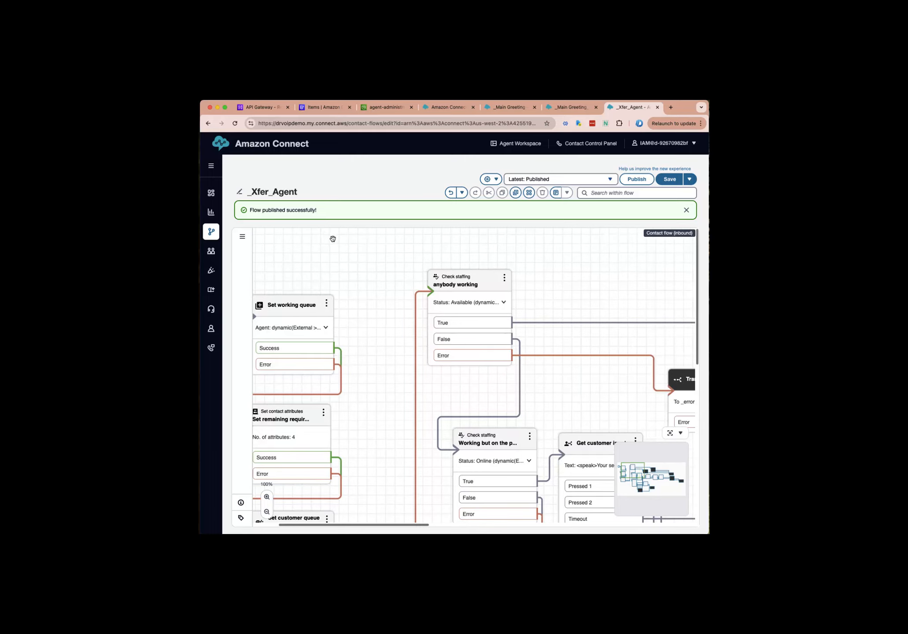
{"action": "left_click_drag", "start_coordinate": [410, 261], "coordinate": [476, 223]}
{"action": "left_click_drag", "start_coordinate": [478, 304], "coordinate": [393, 278]}
{"action": "left_click", "coordinate": [339, 236]}
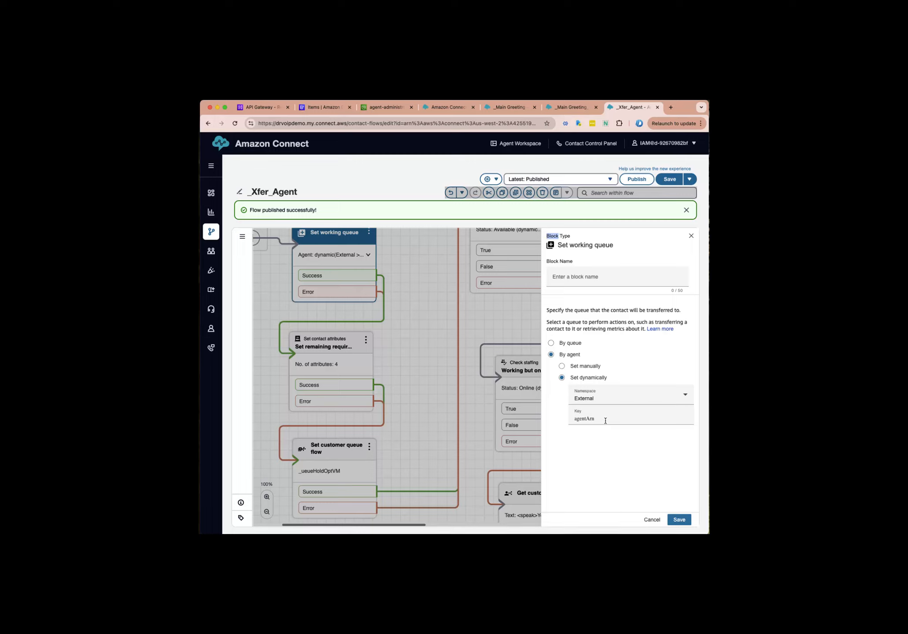
{"action": "left_click_drag", "start_coordinate": [602, 422], "coordinate": [573, 420]}
{"action": "left_click", "coordinate": [652, 520]}
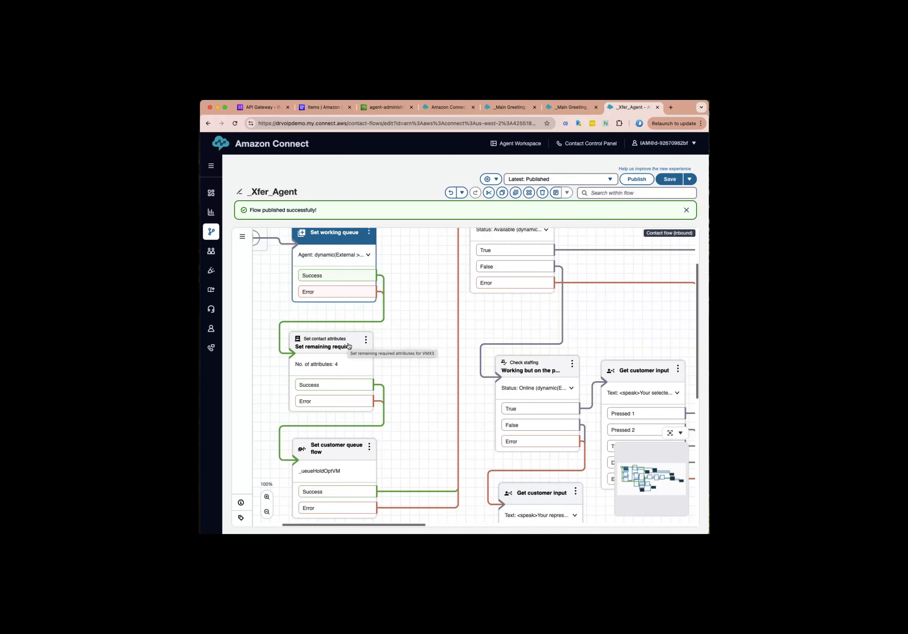
Review the four attributes defined in the Set remaining required attributes for VMX3 block
{"action": "left_click", "coordinate": [341, 347]}
{"action": "scroll", "coordinate": [601, 448], "scroll_direction": "down", "scroll_amount": 5}
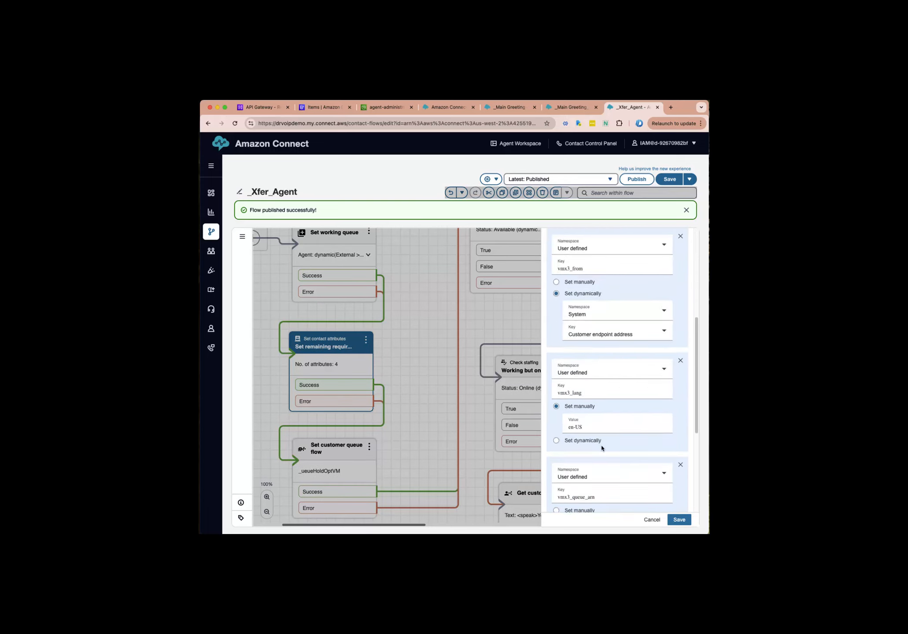
{"action": "scroll", "coordinate": [602, 447], "scroll_direction": "up", "scroll_amount": 6}
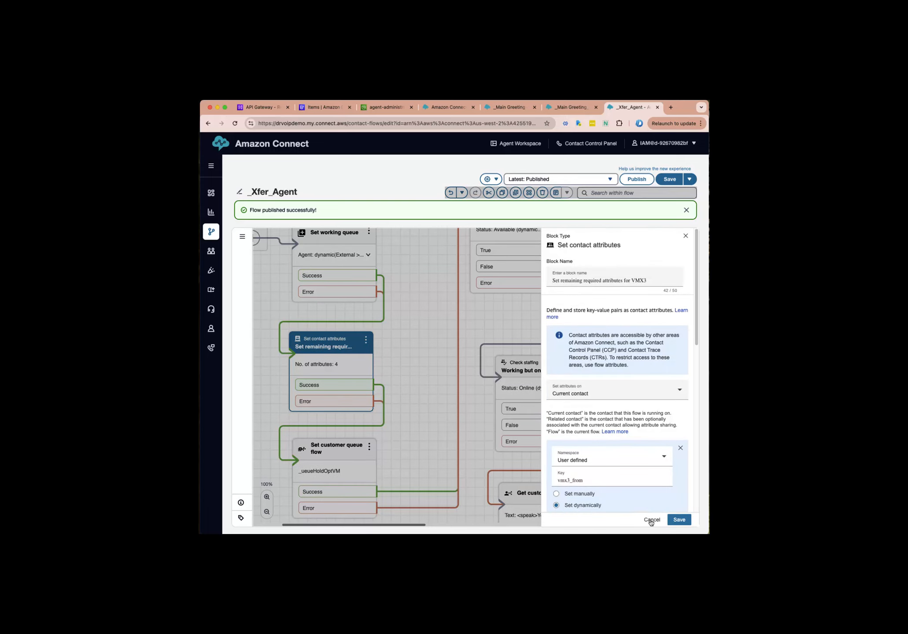
{"action": "scroll", "coordinate": [626, 472], "scroll_direction": "down", "scroll_amount": 10}
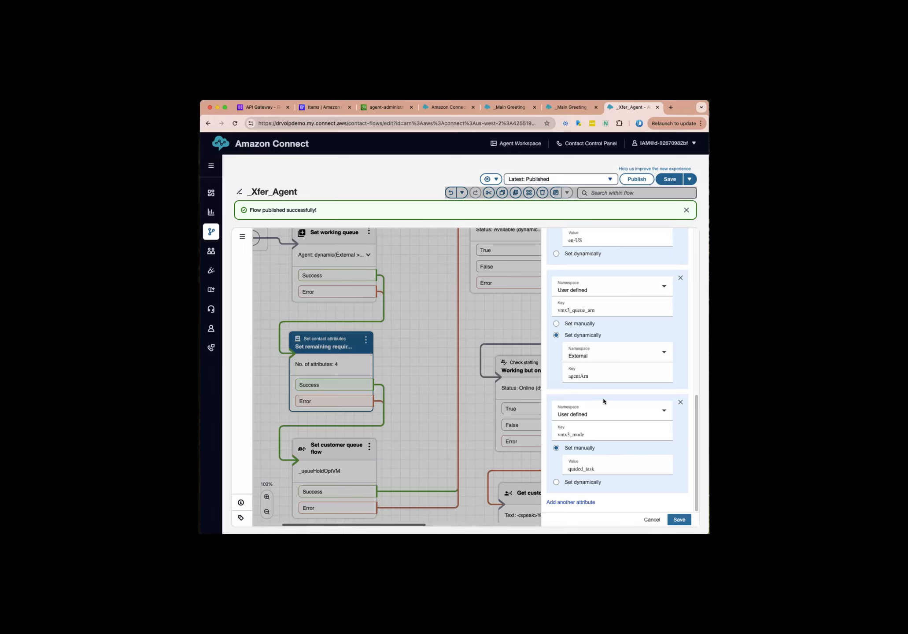
{"action": "left_click", "coordinate": [651, 520]}
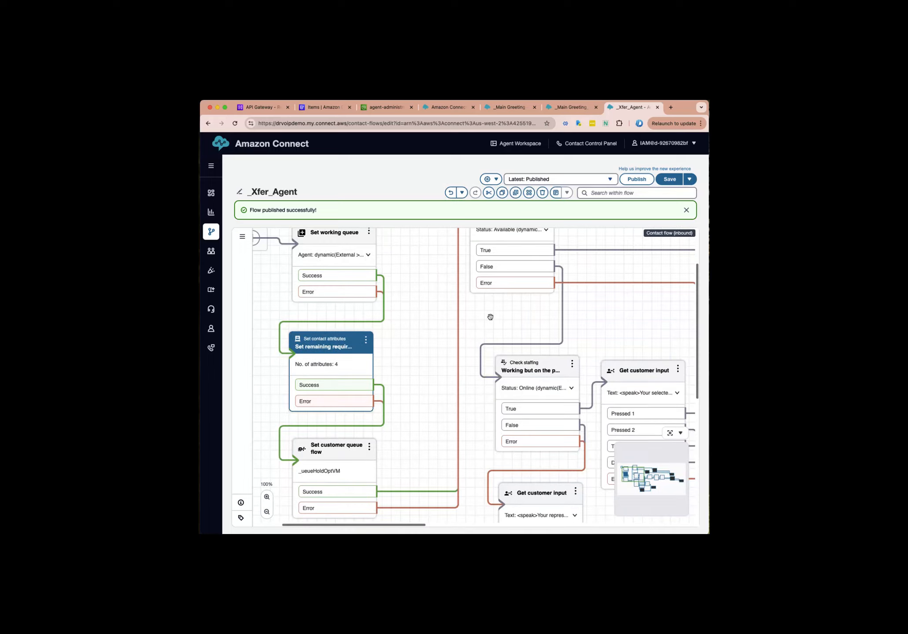
Follow the path from Set customer queue flow to the anybody working staffing check and nudge that check block slightly
{"action": "left_click_drag", "start_coordinate": [428, 395], "coordinate": [430, 329]}
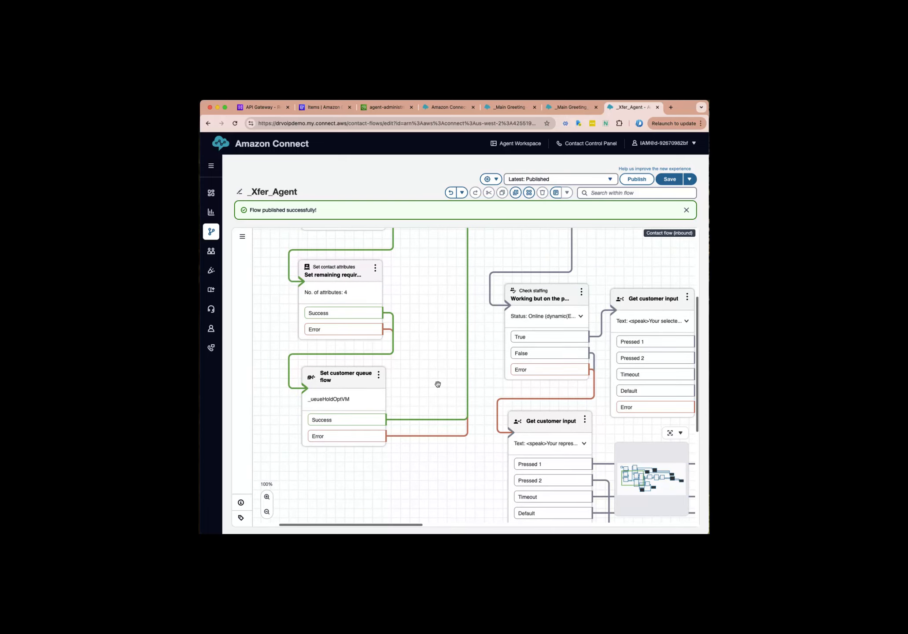
{"action": "scroll", "coordinate": [427, 379], "scroll_direction": "up", "scroll_amount": 5}
{"action": "scroll", "coordinate": [427, 379], "scroll_direction": "right", "scroll_amount": 5}
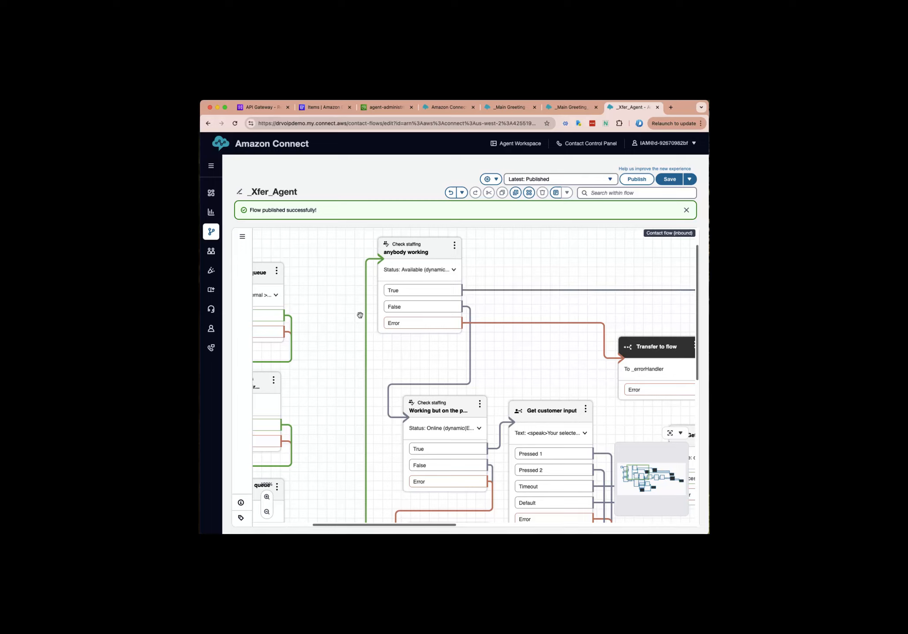
{"action": "left_click_drag", "start_coordinate": [414, 258], "coordinate": [420, 261]}
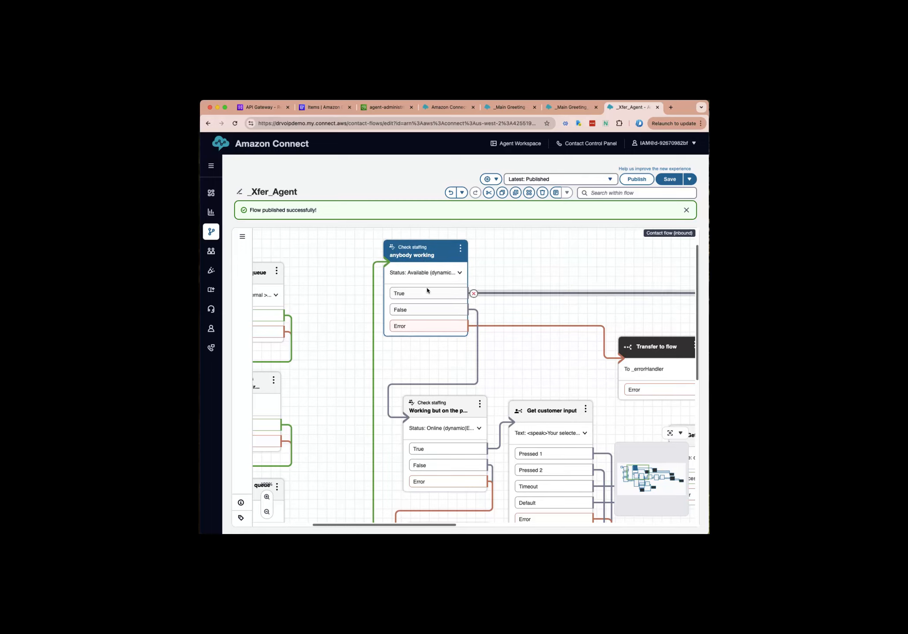
Trace the True branch of the anybody working check to the Transfer to queue block, and return to its False branch
{"action": "left_click_drag", "start_coordinate": [534, 262], "coordinate": [239, 258]}
{"action": "left_click_drag", "start_coordinate": [506, 309], "coordinate": [501, 271]}
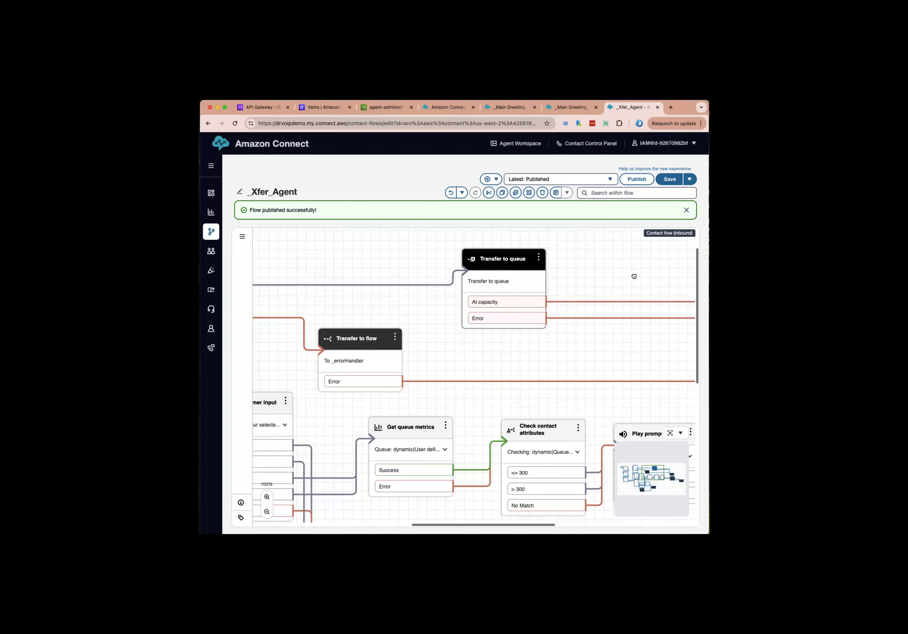
{"action": "mouse_move", "coordinate": [634, 278]}
{"action": "left_mouse_down"}
{"action": "mouse_move", "coordinate": [444, 276]}
{"action": "mouse_move", "coordinate": [627, 292]}
{"action": "left_mouse_up"}
{"action": "left_click_drag", "start_coordinate": [294, 270], "coordinate": [580, 279]}
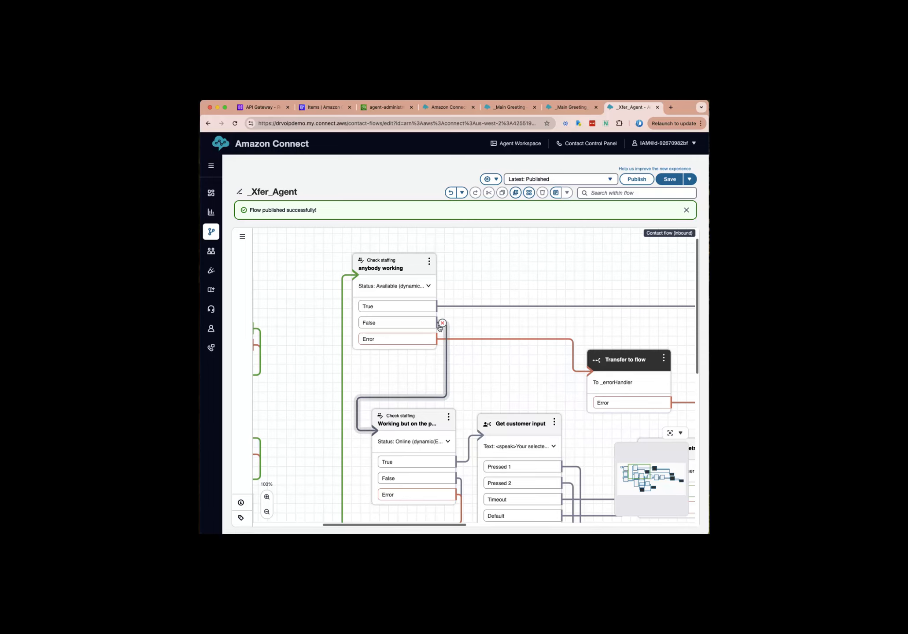
Review the status and agent settings of the Working but on the phone? staffing check, leaving them as they are
{"action": "left_click_drag", "start_coordinate": [479, 388], "coordinate": [467, 303]}
{"action": "left_click_drag", "start_coordinate": [387, 344], "coordinate": [380, 333]}
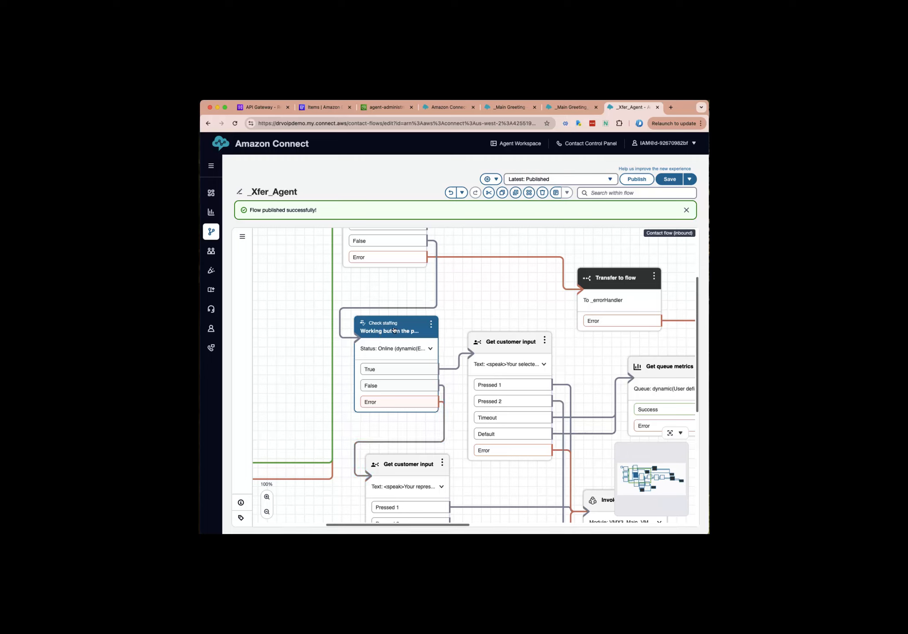
{"action": "double_click", "coordinate": [397, 327]}
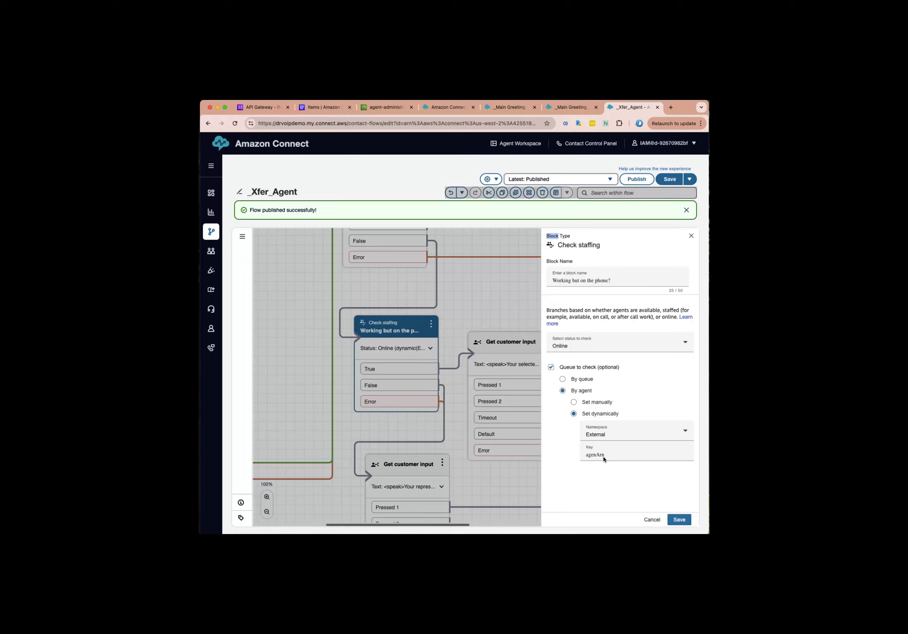
{"action": "left_click", "coordinate": [651, 520]}
Review the spoken prompt in the Get customer input block on the True branch of Working but on the phone?
{"action": "left_click_drag", "start_coordinate": [511, 498], "coordinate": [464, 446]}
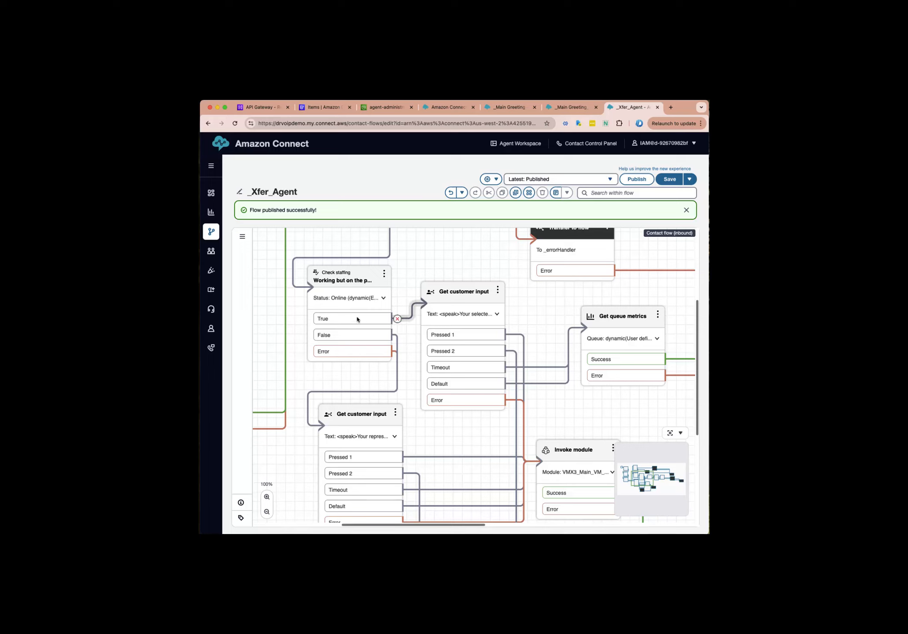
{"action": "left_click_drag", "start_coordinate": [453, 295], "coordinate": [459, 294]}
{"action": "left_click", "coordinate": [455, 295]}
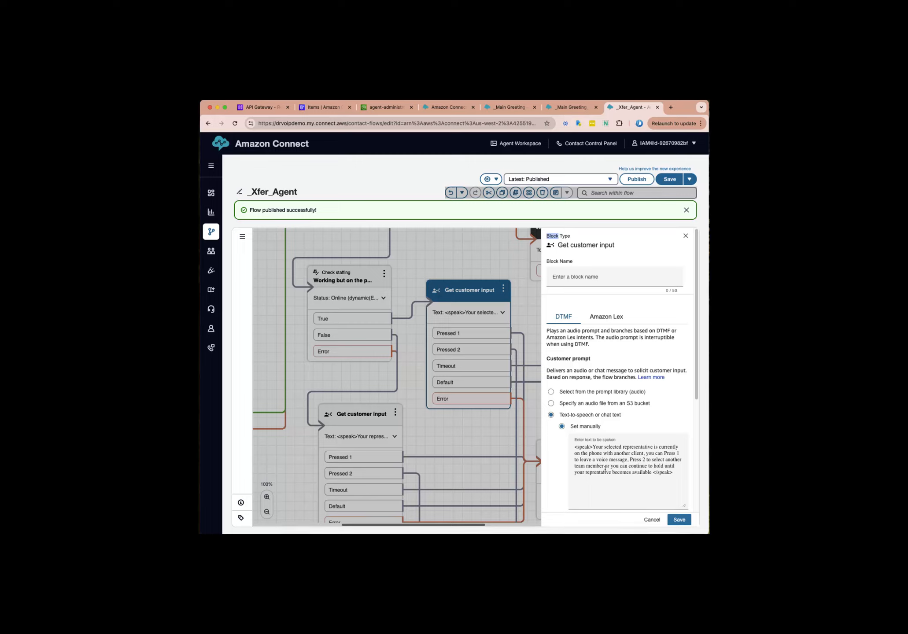
{"action": "left_click", "coordinate": [656, 523]}
Trace that block's Pressed 2 branch to the _Main Greeting transfer and Pressed 1 to Invoke module, nudging the Invoke module block slightly
{"action": "left_click_drag", "start_coordinate": [575, 429], "coordinate": [559, 389]}
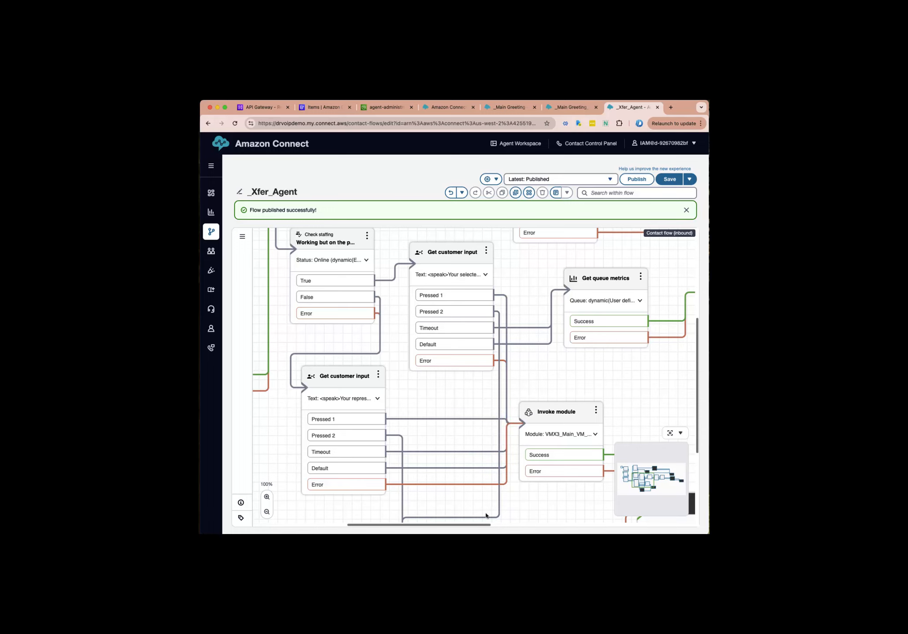
{"action": "left_click_drag", "start_coordinate": [525, 514], "coordinate": [541, 395]}
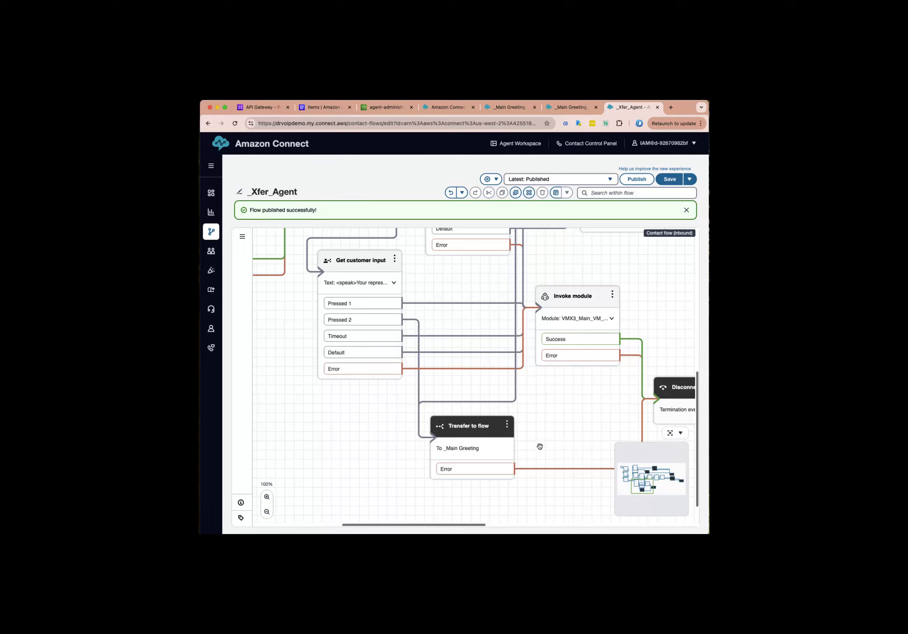
{"action": "left_click_drag", "start_coordinate": [571, 415], "coordinate": [527, 470]}
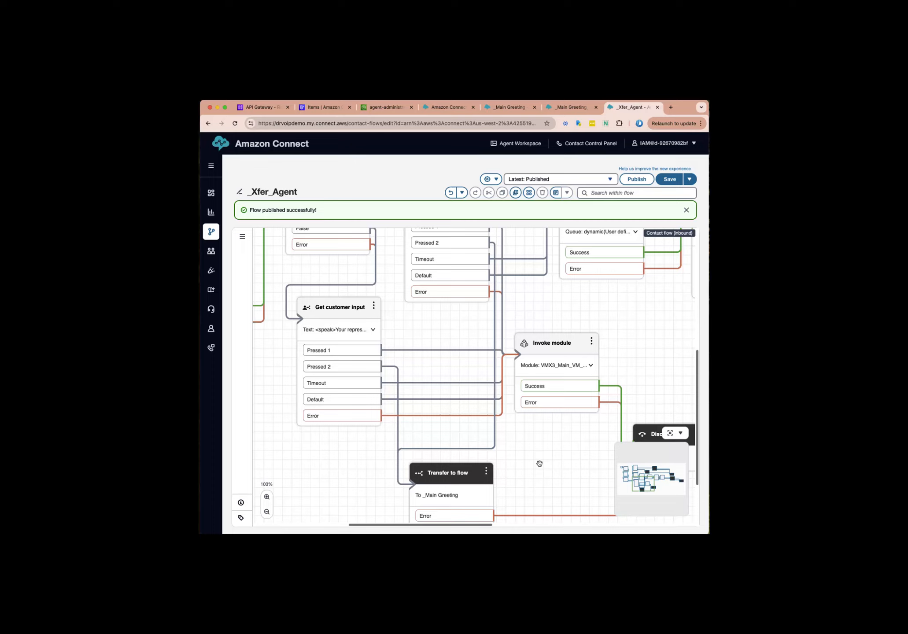
{"action": "left_click_drag", "start_coordinate": [539, 462], "coordinate": [529, 514]}
{"action": "left_click_drag", "start_coordinate": [616, 365], "coordinate": [591, 389]}
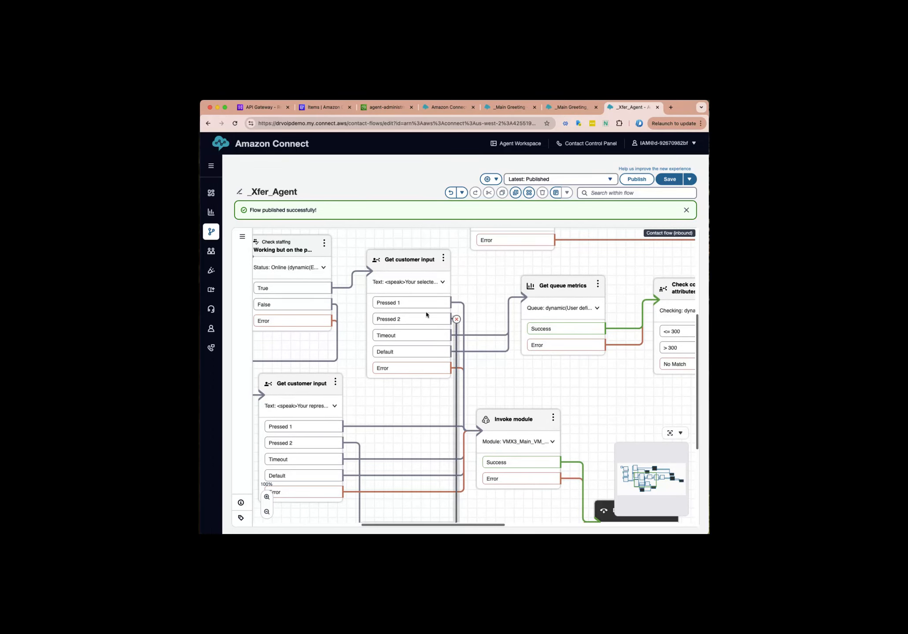
{"action": "left_click_drag", "start_coordinate": [502, 419], "coordinate": [514, 414]}
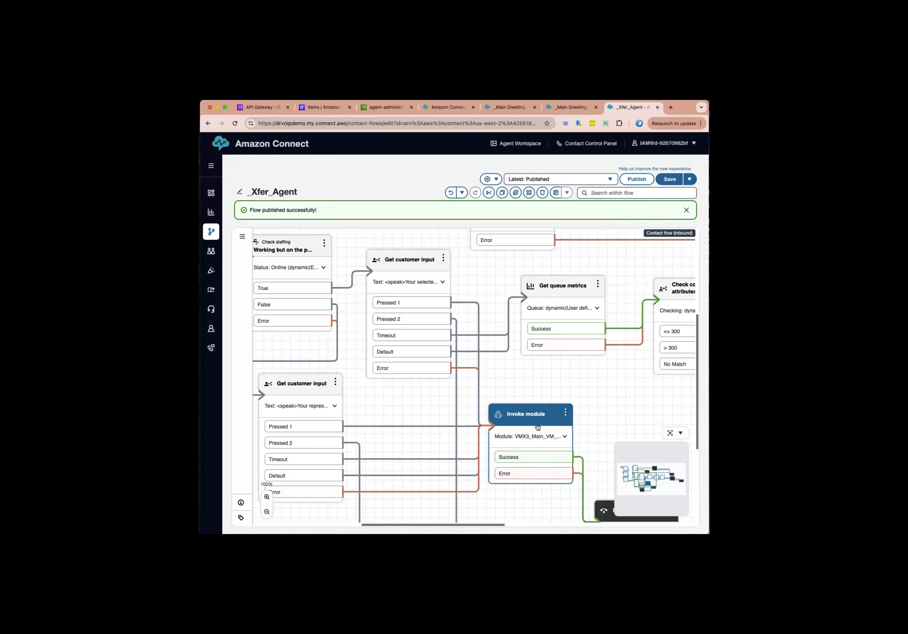
{"action": "left_click_drag", "start_coordinate": [623, 410], "coordinate": [602, 394]}
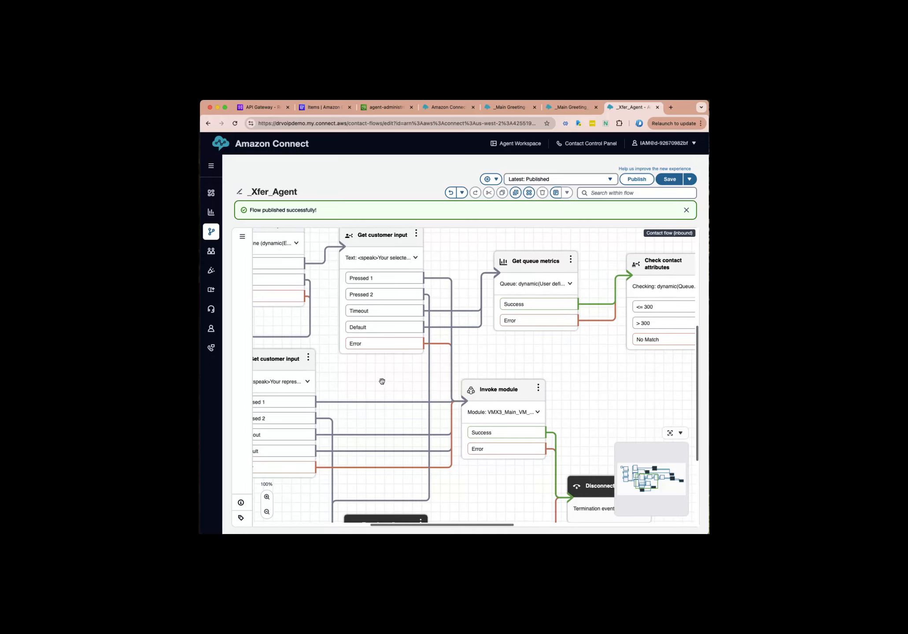
Review the spoken prompt in the Get customer input block on the False and Error branches of Working but on the phone?
{"action": "scroll", "coordinate": [497, 393], "scroll_direction": "left", "scroll_amount": 5}
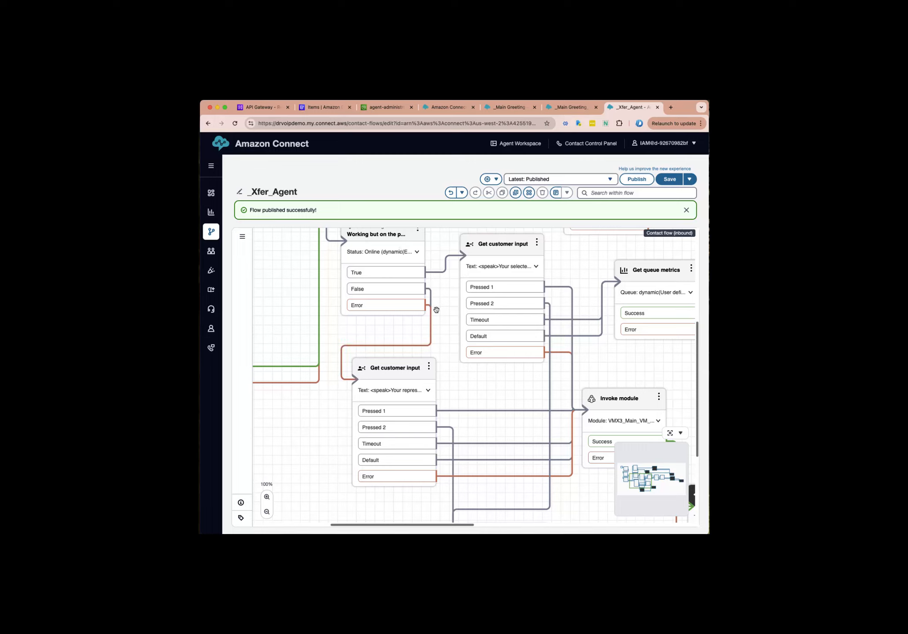
{"action": "left_click", "coordinate": [403, 371]}
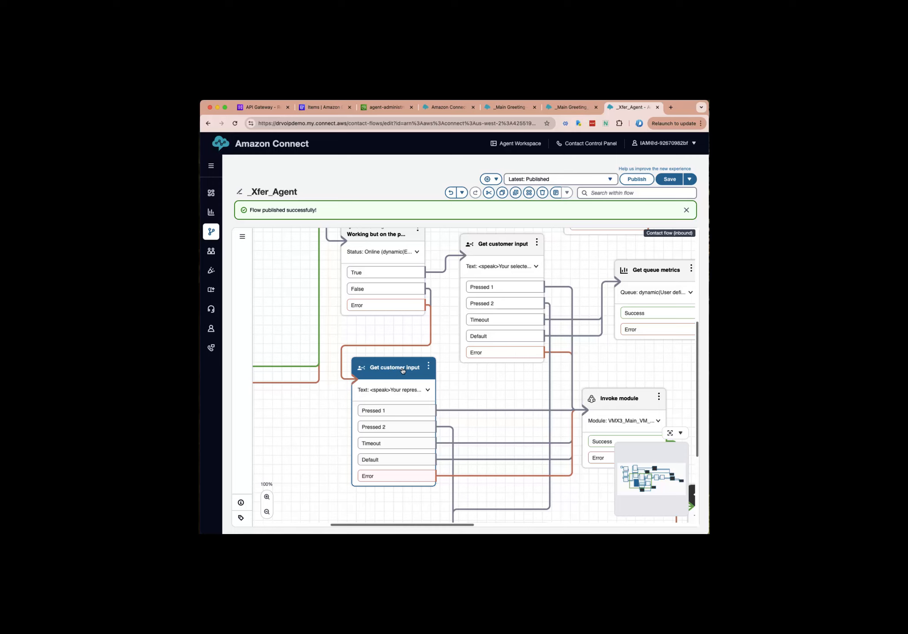
{"action": "double_click", "coordinate": [402, 370]}
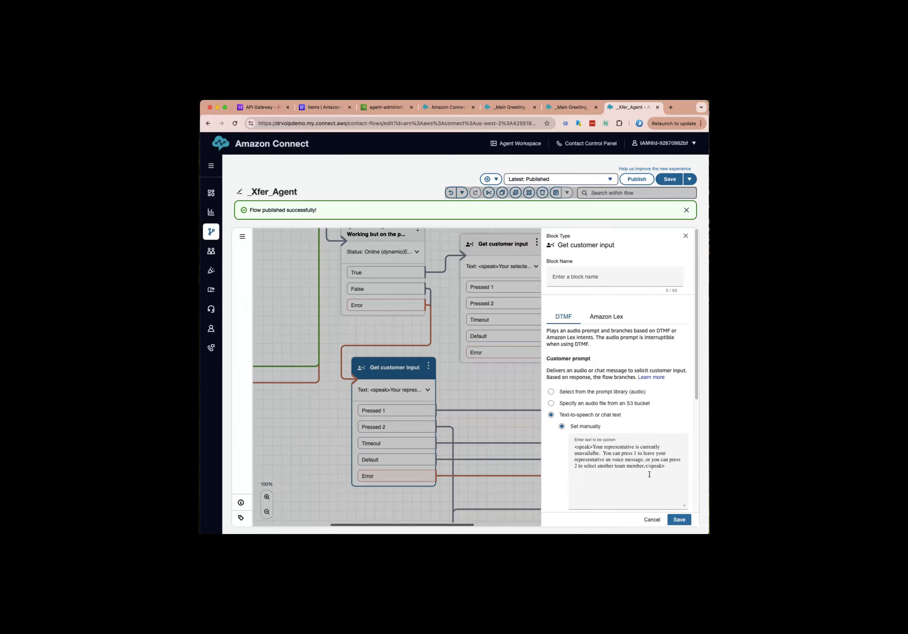
{"action": "left_click", "coordinate": [652, 521]}
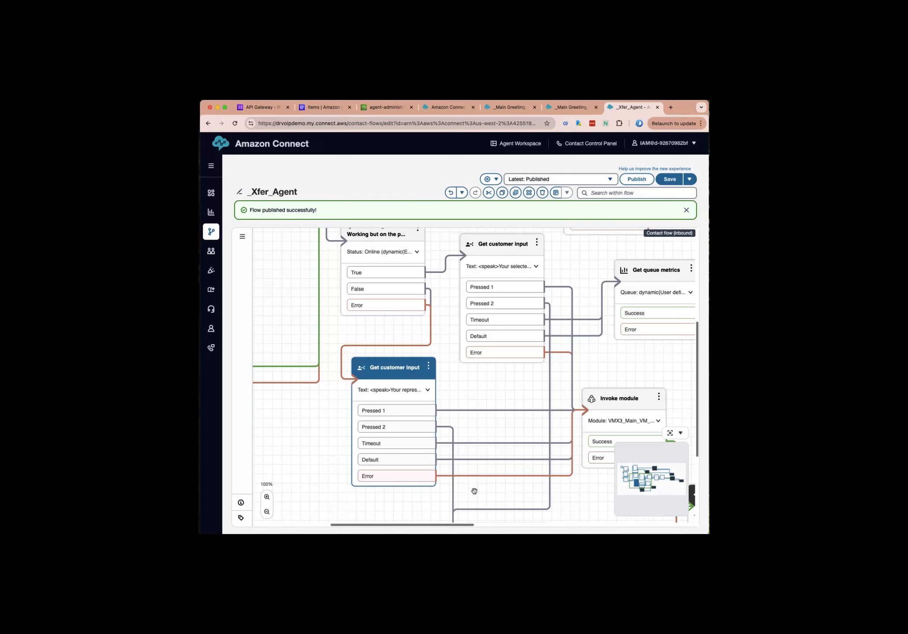
Trace the unavailable-agent prompt's branches through the _Main Greeting transfer and the Invoke module block to Disconnect
{"action": "scroll", "coordinate": [499, 430], "scroll_direction": "down", "scroll_amount": 5}
{"action": "scroll", "coordinate": [499, 430], "scroll_direction": "right", "scroll_amount": 3}
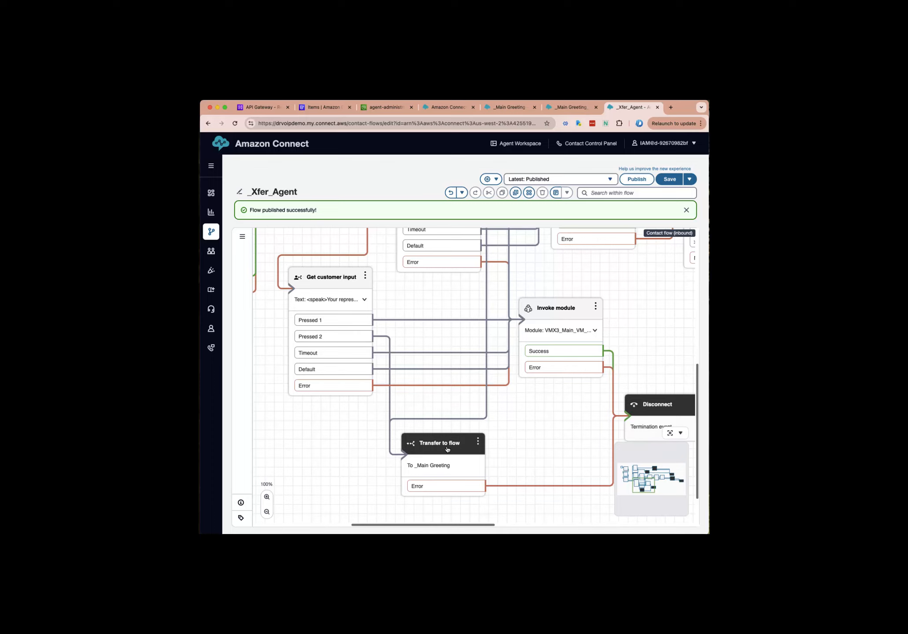
{"action": "left_click_drag", "start_coordinate": [550, 447], "coordinate": [426, 499]}
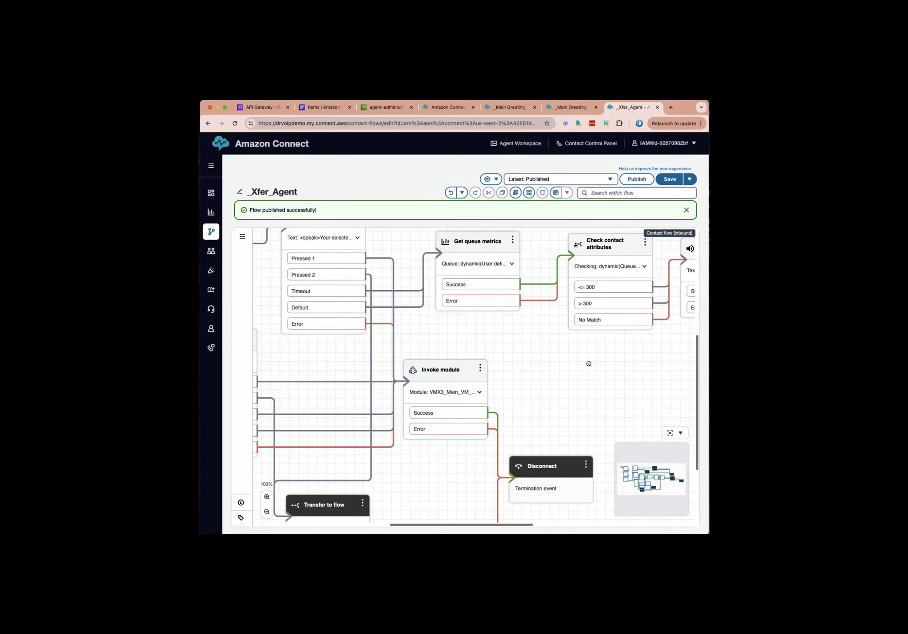
Examine how the busy-agent prompt's Timeout and Default branches lead to the Get queue metrics block
{"action": "scroll", "coordinate": [603, 403], "scroll_direction": "up", "scroll_amount": 5}
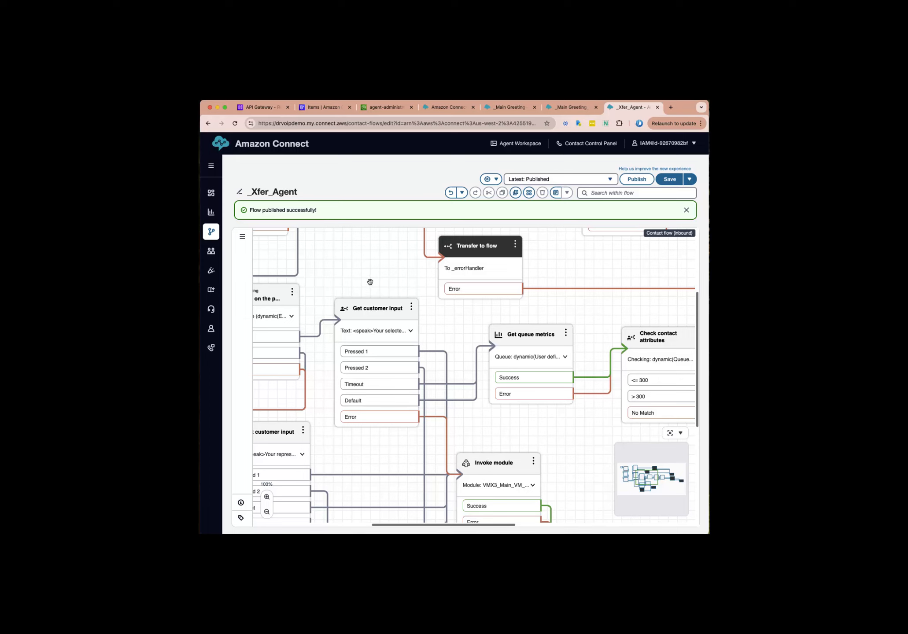
{"action": "left_click_drag", "start_coordinate": [355, 262], "coordinate": [415, 291]}
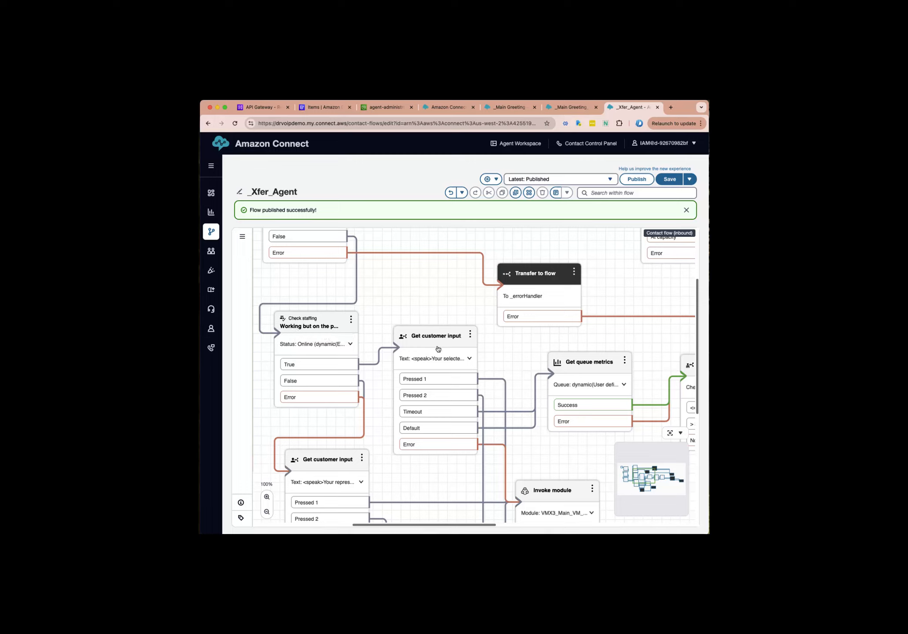
{"action": "scroll", "coordinate": [452, 345], "scroll_direction": "right", "scroll_amount": 5}
{"action": "scroll", "coordinate": [452, 346], "scroll_direction": "down", "scroll_amount": 3}
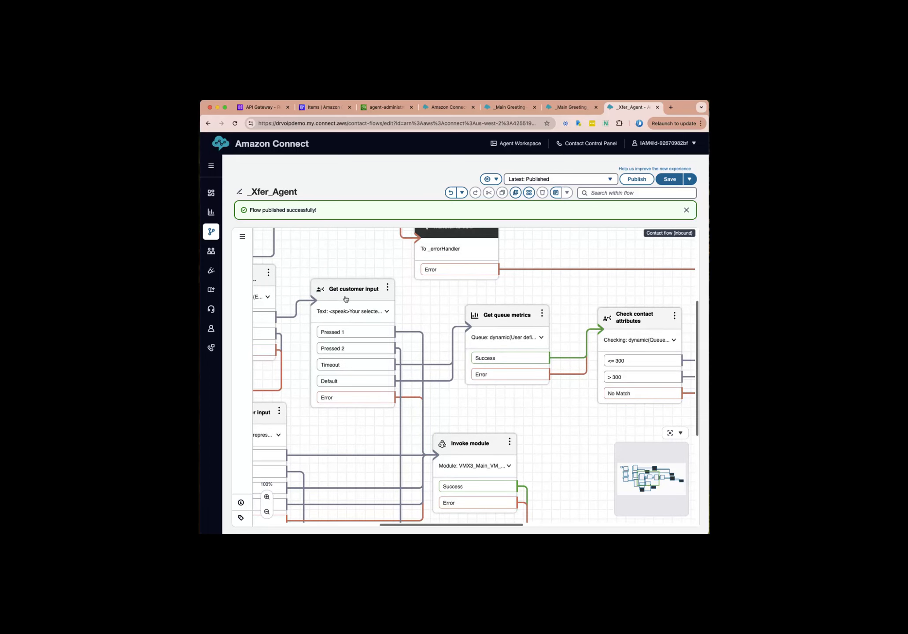
{"action": "left_click", "coordinate": [379, 348]}
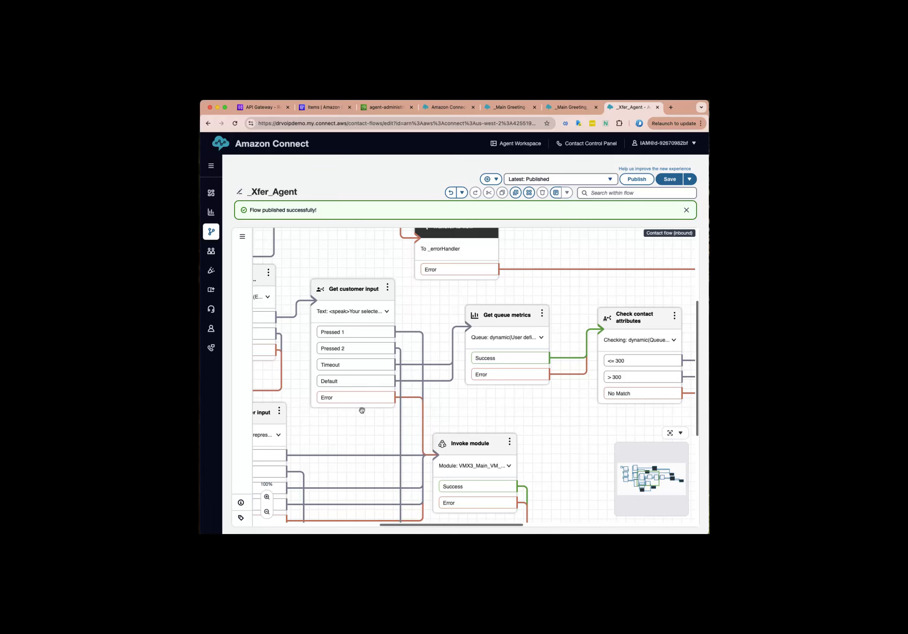
Move Check contact attributes slightly closer to Get queue metrics, and review the text spoken by the Play prompt block it leads to
{"action": "left_click_drag", "start_coordinate": [564, 420], "coordinate": [365, 401]}
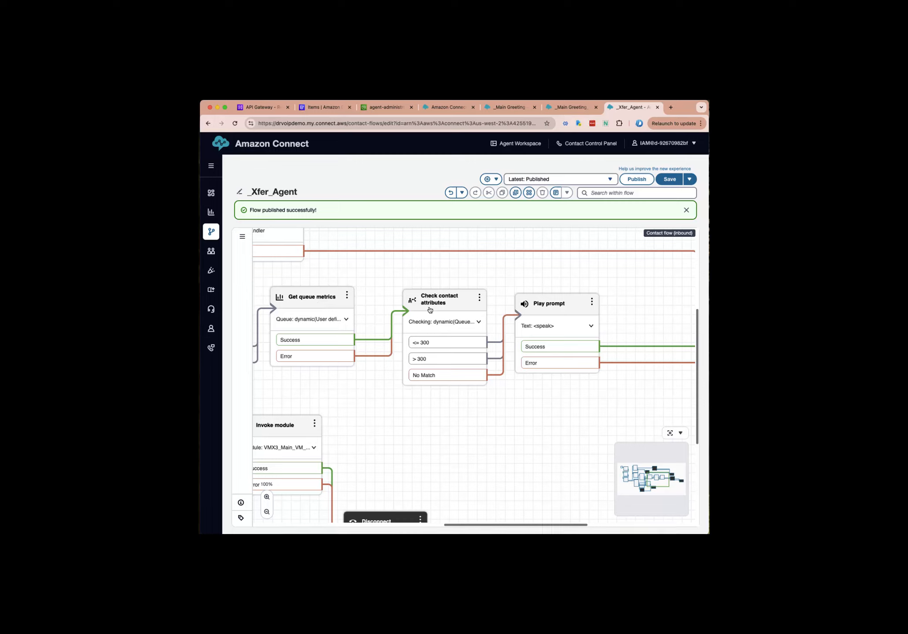
{"action": "left_click_drag", "start_coordinate": [446, 309], "coordinate": [438, 311]}
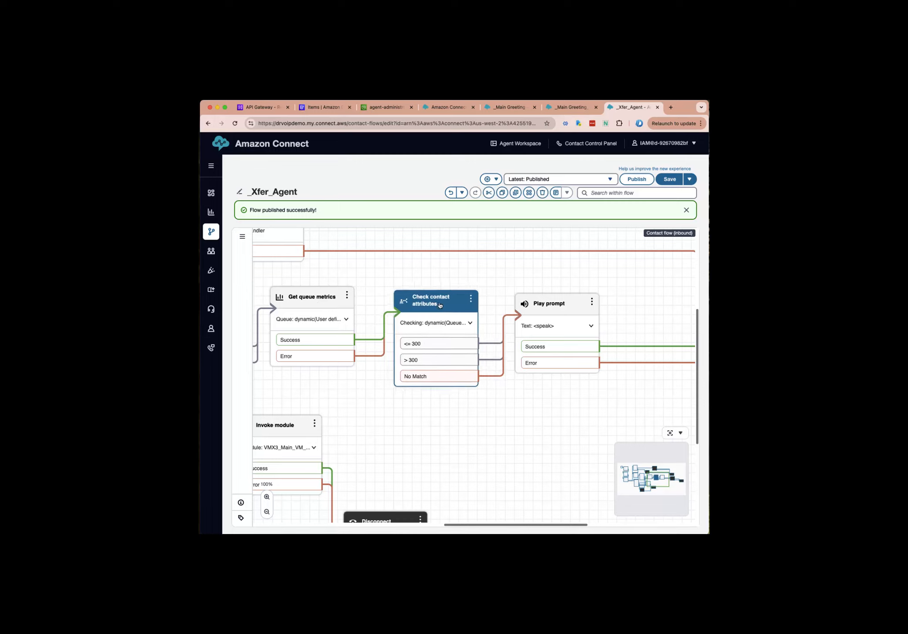
{"action": "double_click", "coordinate": [555, 305]}
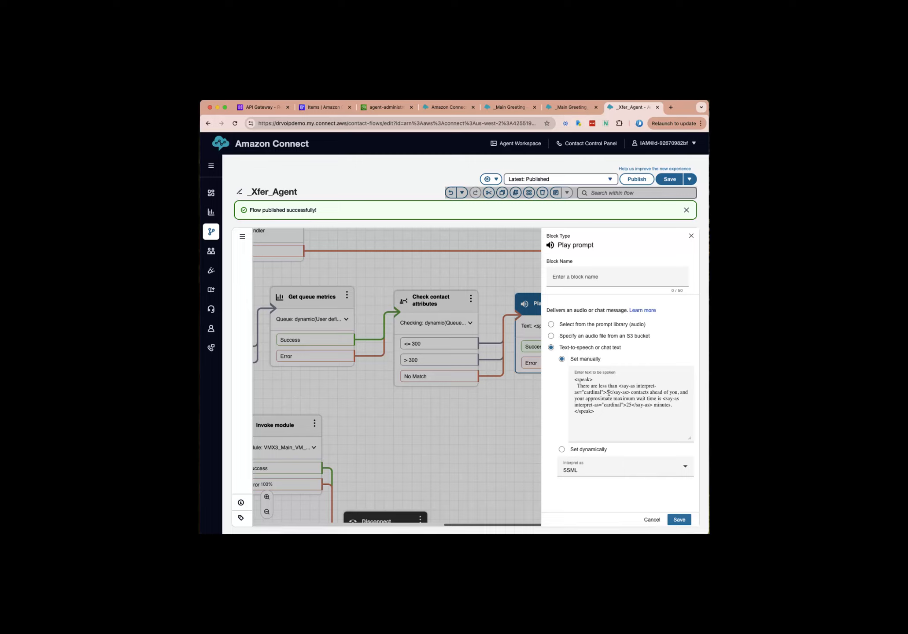
{"action": "left_click", "coordinate": [651, 521]}
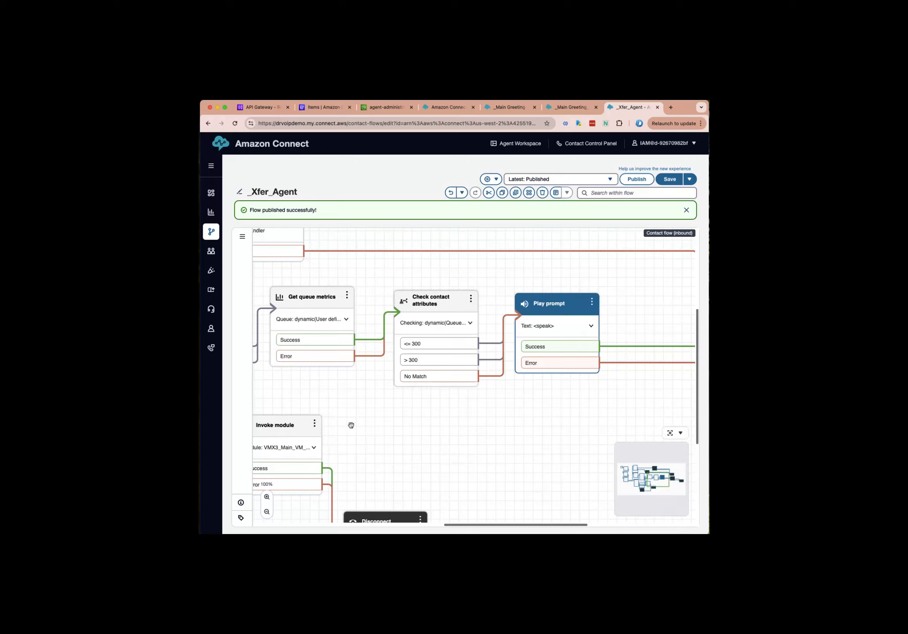
Review the channel and queue parameters of the Get queue metrics block
{"action": "left_click", "coordinate": [318, 299]}
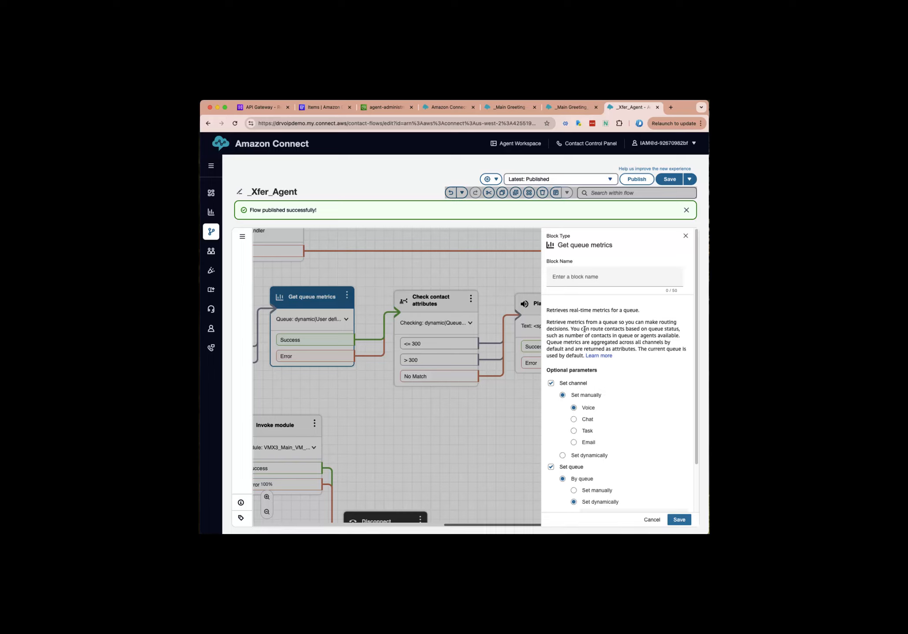
{"action": "scroll", "coordinate": [621, 374], "scroll_direction": "down", "scroll_amount": 2}
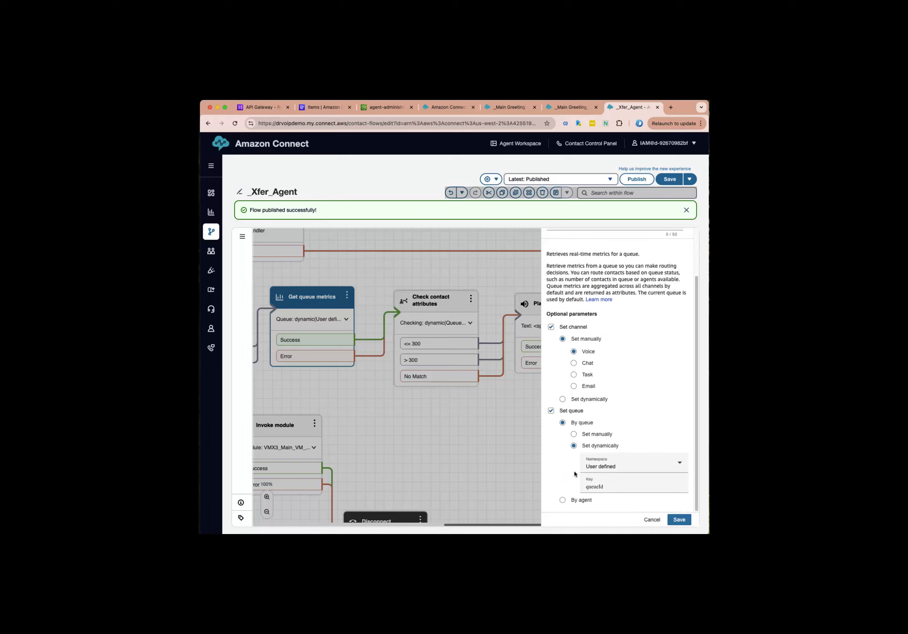
{"action": "left_click", "coordinate": [648, 521]}
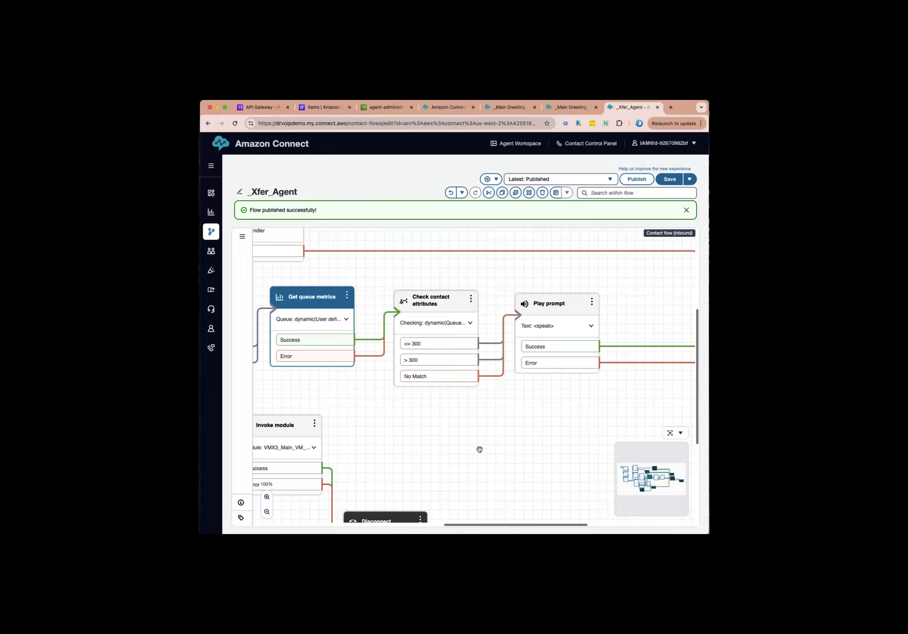
Return to the start of the _Xfer_Agent flow and bring up the Contact Control Panel and the Bria softphone
{"action": "left_click_drag", "start_coordinate": [479, 450], "coordinate": [613, 434]}
{"action": "left_click_drag", "start_coordinate": [289, 389], "coordinate": [483, 416]}
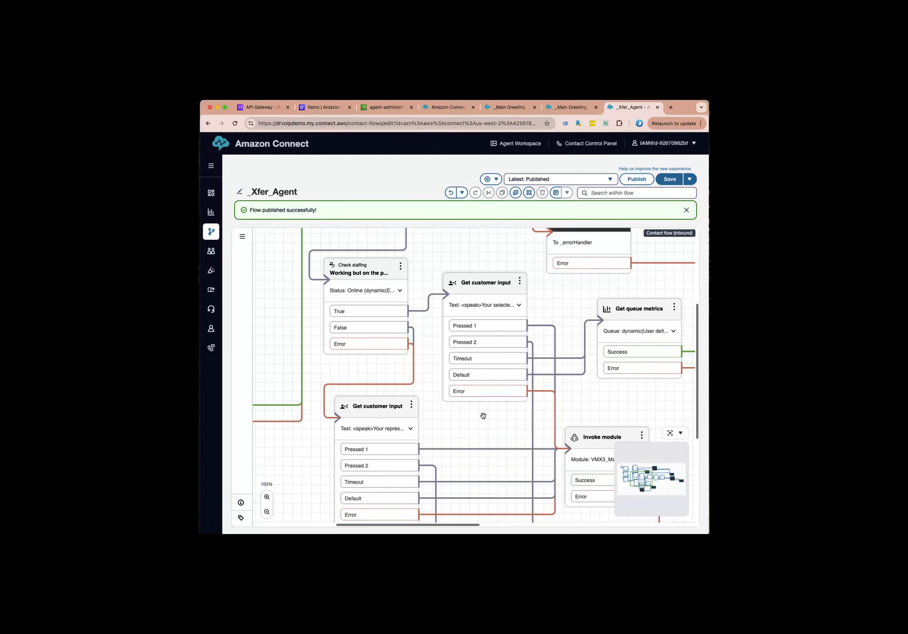
{"action": "left_click_drag", "start_coordinate": [280, 319], "coordinate": [456, 382]}
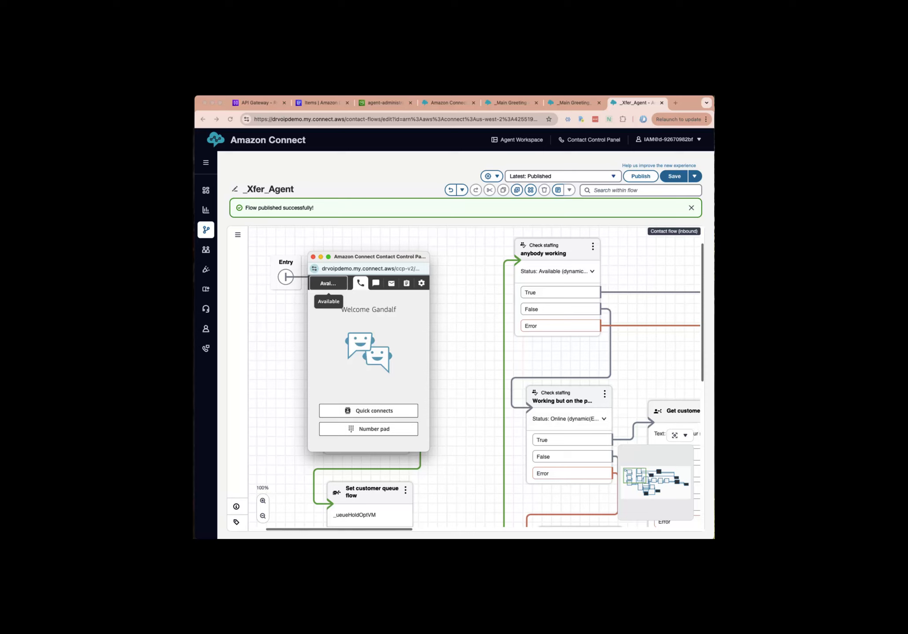
{"action": "key", "text": "super+Tab"}
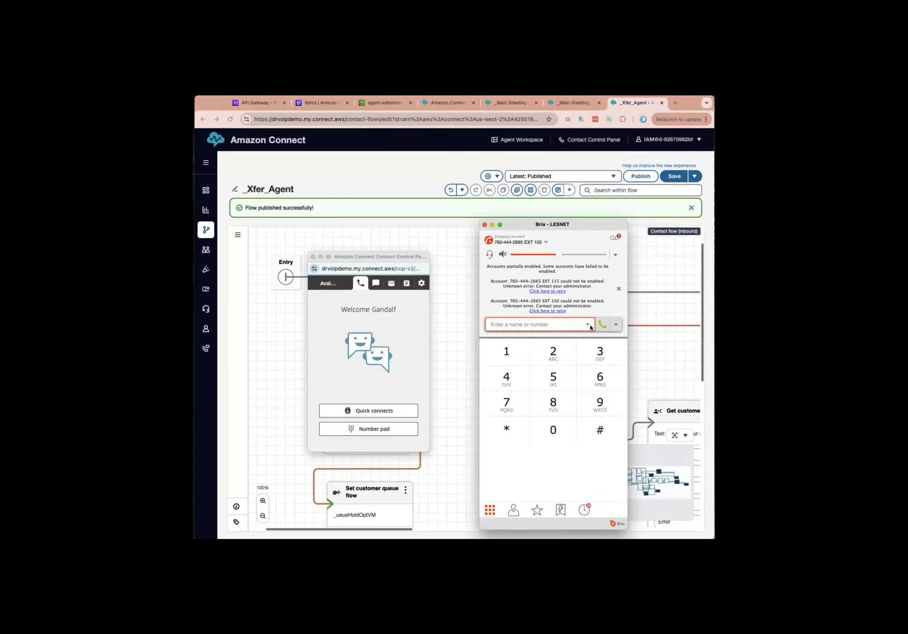
Call the most recently dialed number from the Bria softphone, move its window slightly aside, and enter extension 115 at the greeting
{"action": "left_click", "coordinate": [375, 339]}
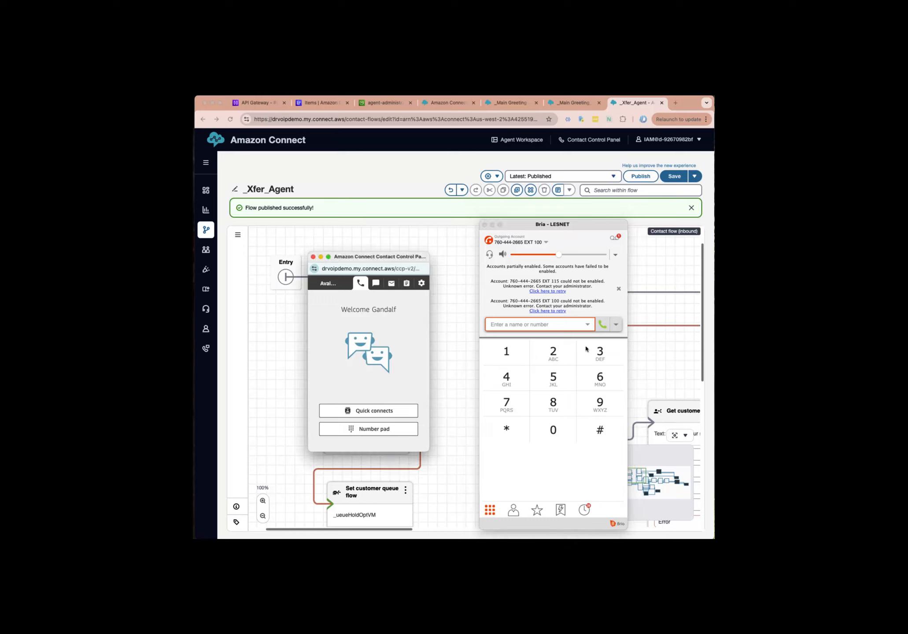
{"action": "left_click", "coordinate": [588, 325]}
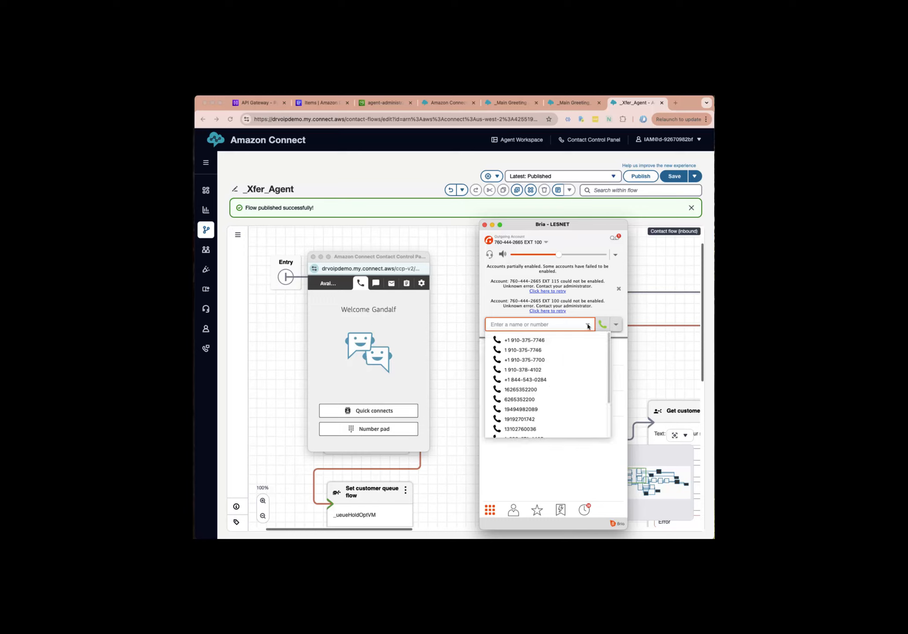
{"action": "left_click", "coordinate": [558, 341]}
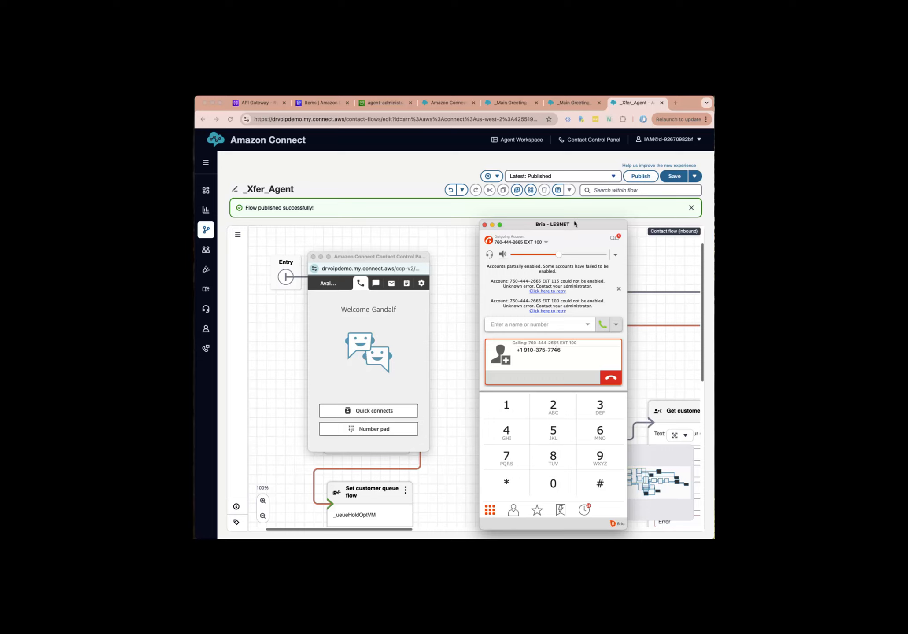
{"action": "left_click_drag", "start_coordinate": [570, 229], "coordinate": [601, 219]}
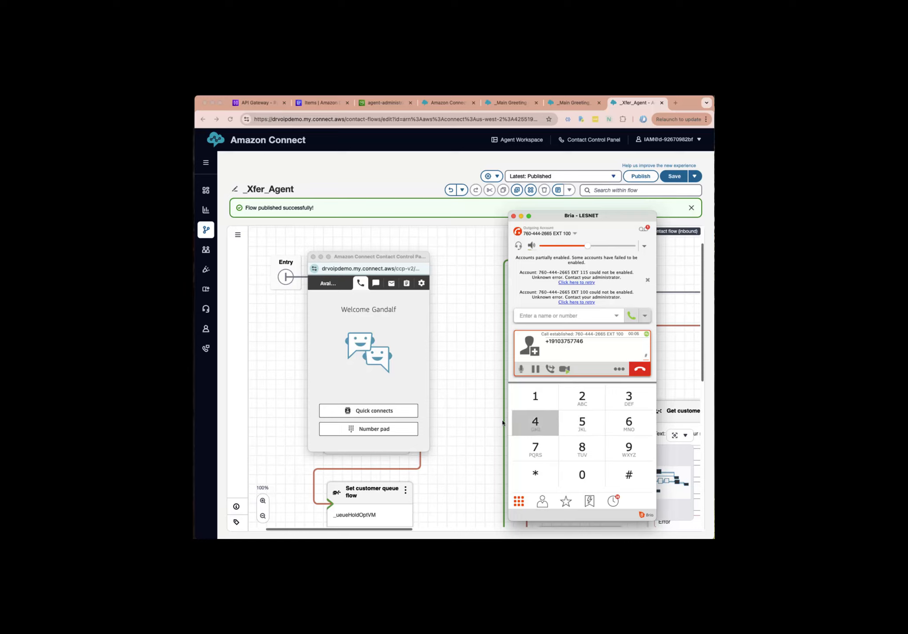
{"action": "left_click", "coordinate": [534, 399]}
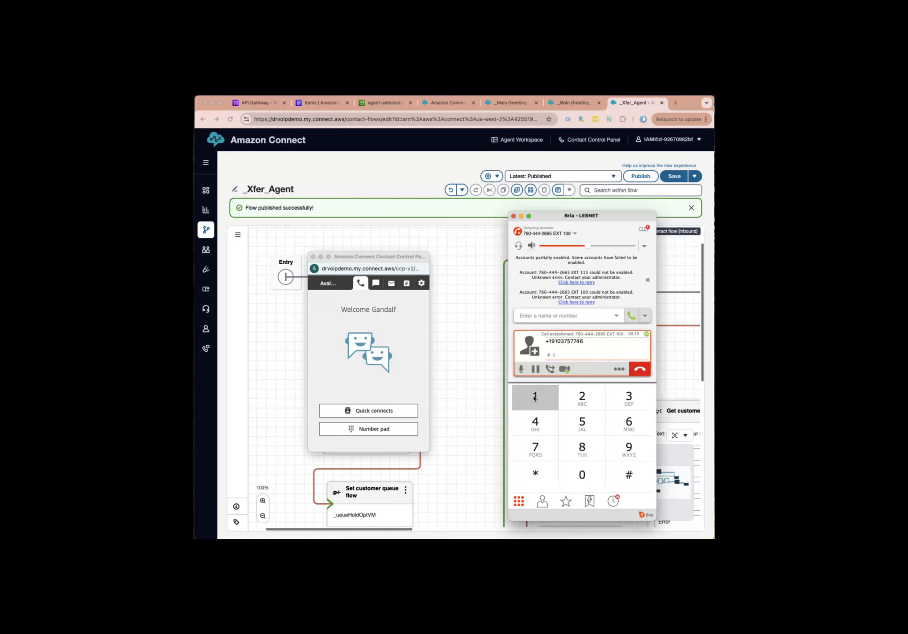
{"action": "left_click", "coordinate": [582, 422]}
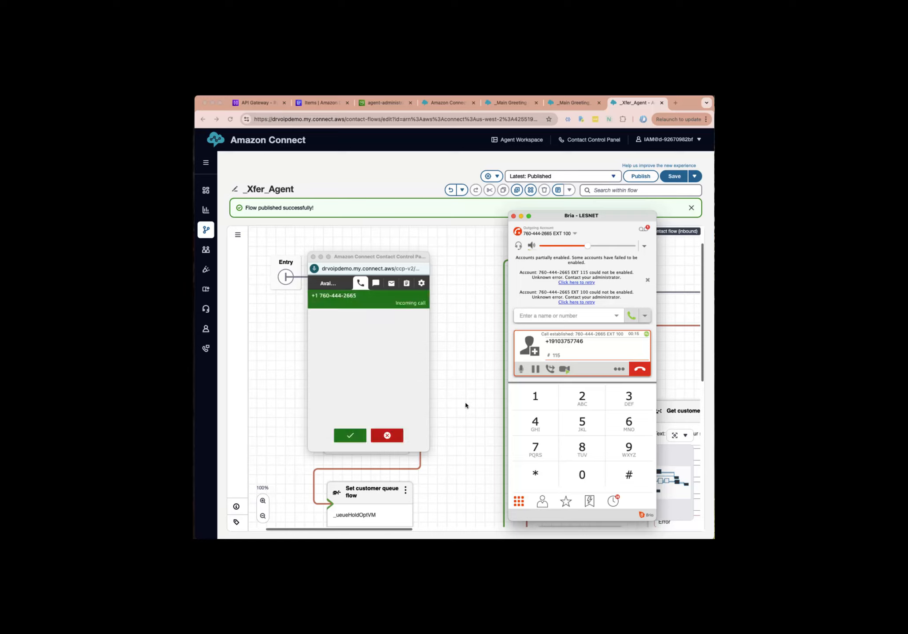
Answer the incoming test call in the Contact Control Panel, and hang up from the softphone
{"action": "left_click", "coordinate": [352, 439]}
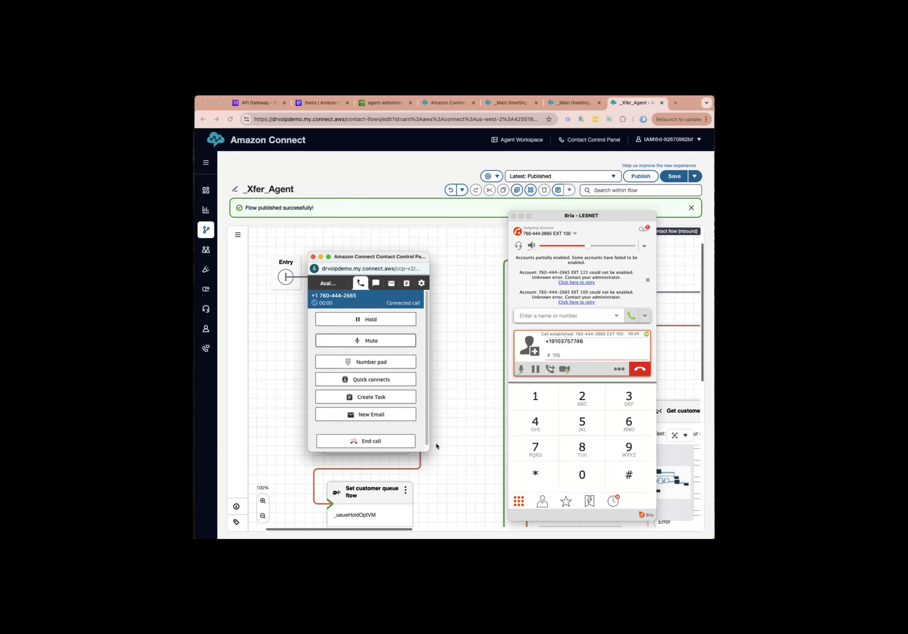
{"action": "left_click", "coordinate": [640, 370]}
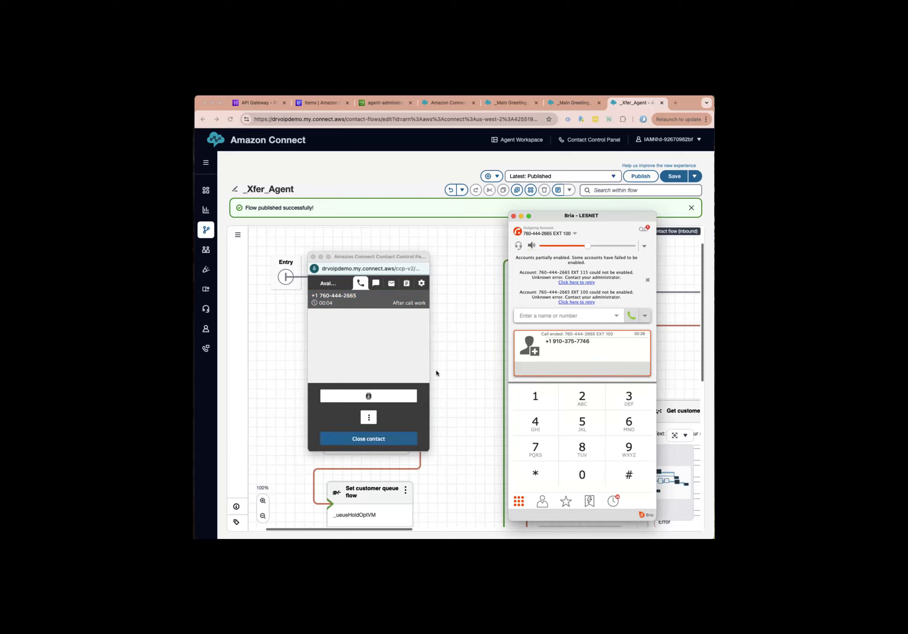
Set the agent's status to Break in the Contact Control Panel
{"action": "left_click", "coordinate": [331, 287]}
{"action": "left_click", "coordinate": [331, 286]}
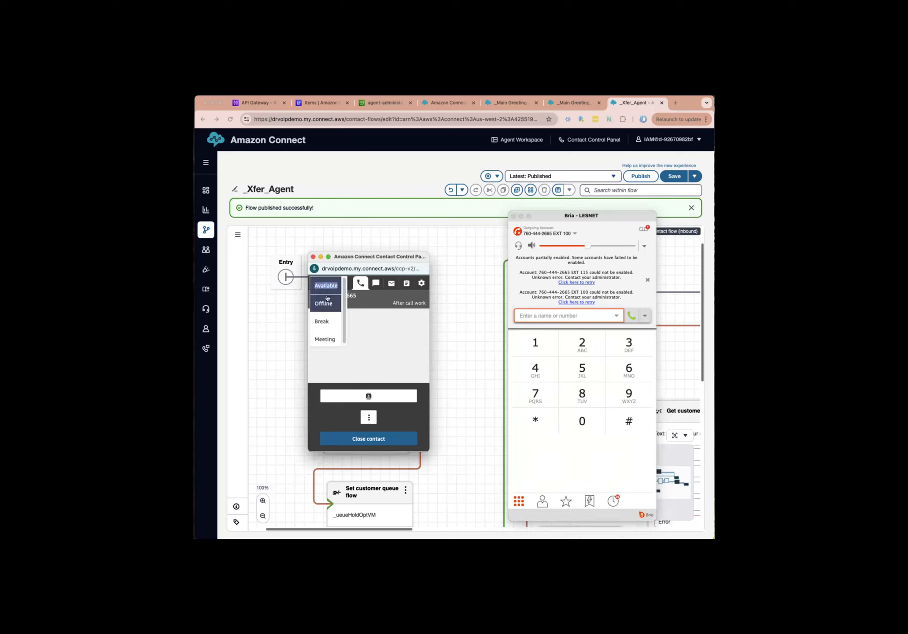
{"action": "left_click", "coordinate": [323, 323]}
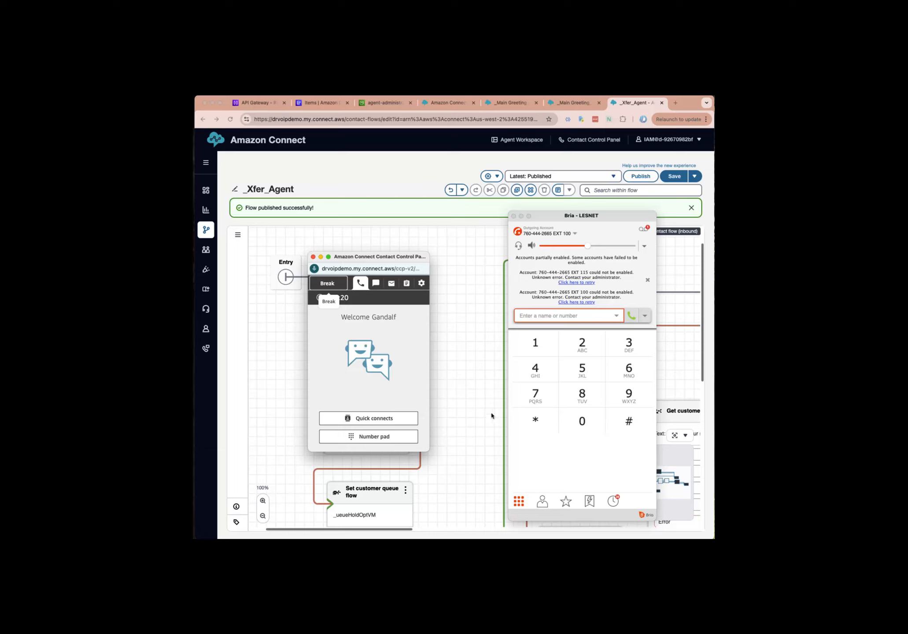
Redial the same number from the softphone with the agent on Break, and enter extension 115
{"action": "left_click", "coordinate": [619, 318]}
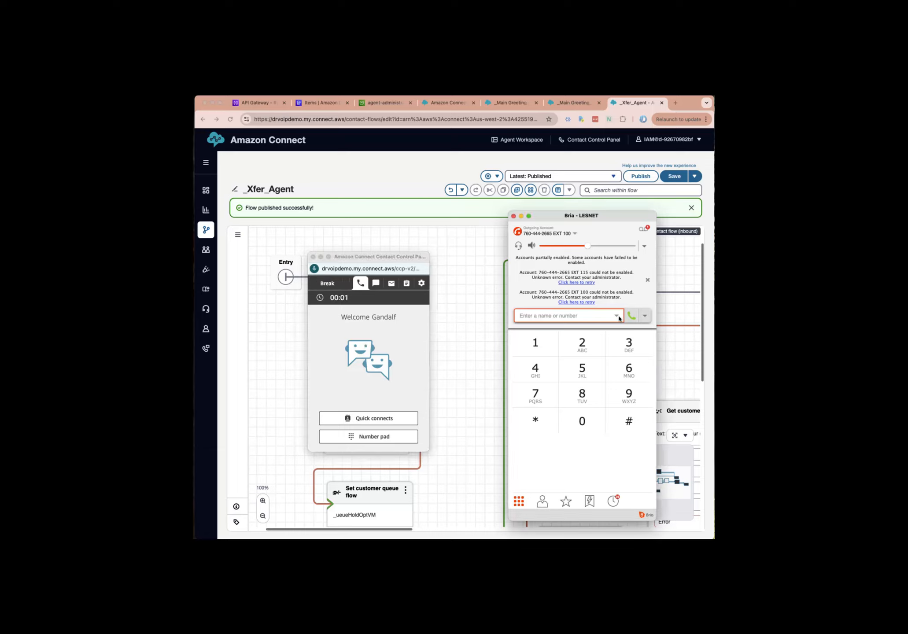
{"action": "left_click", "coordinate": [617, 317]}
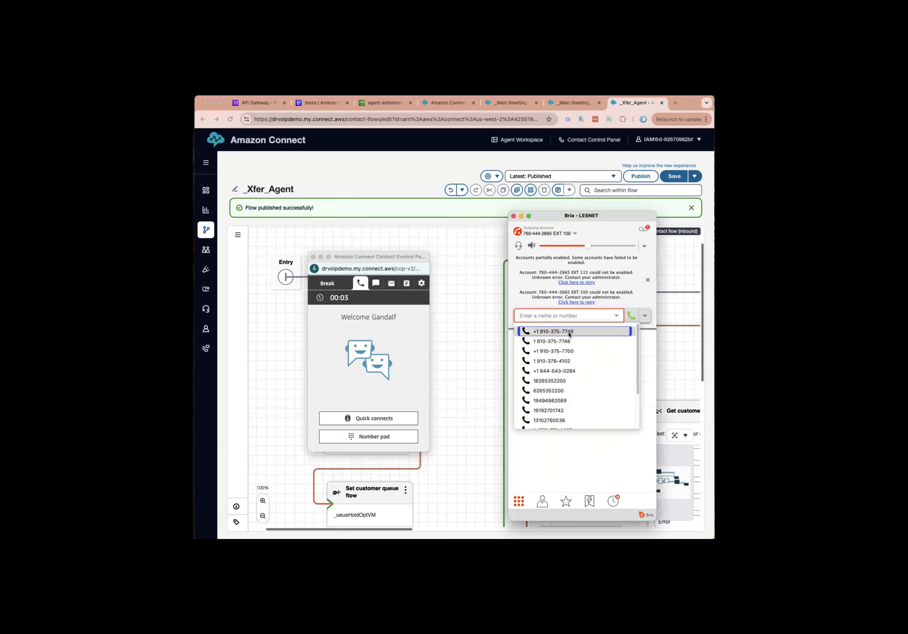
{"action": "left_click", "coordinate": [569, 332]}
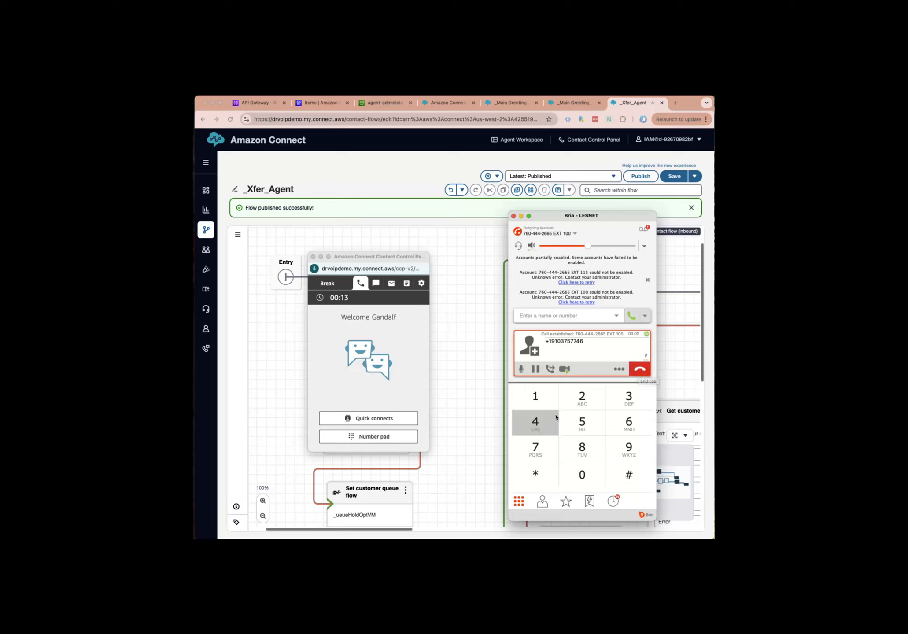
{"action": "left_click", "coordinate": [535, 398]}
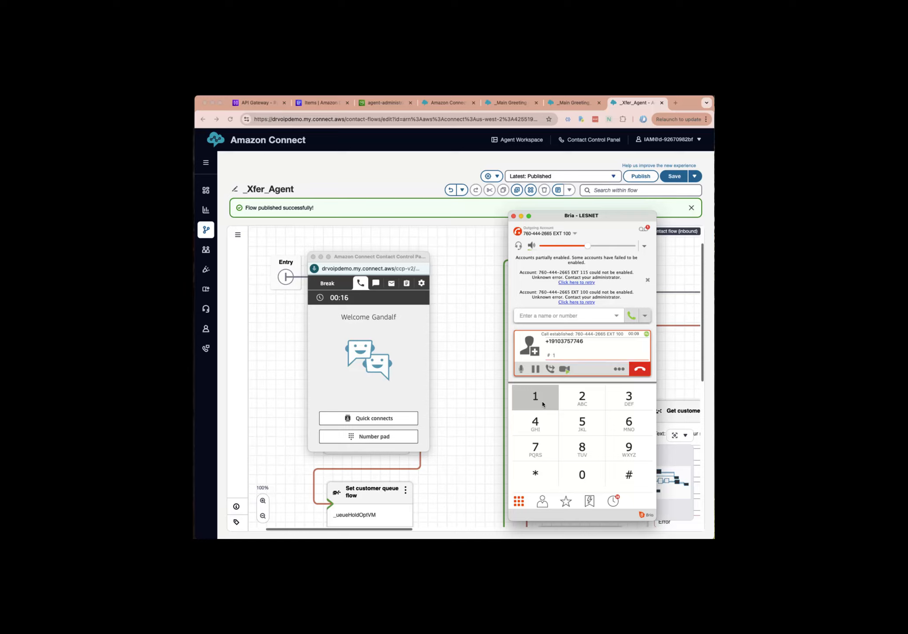
{"action": "left_click", "coordinate": [582, 423]}
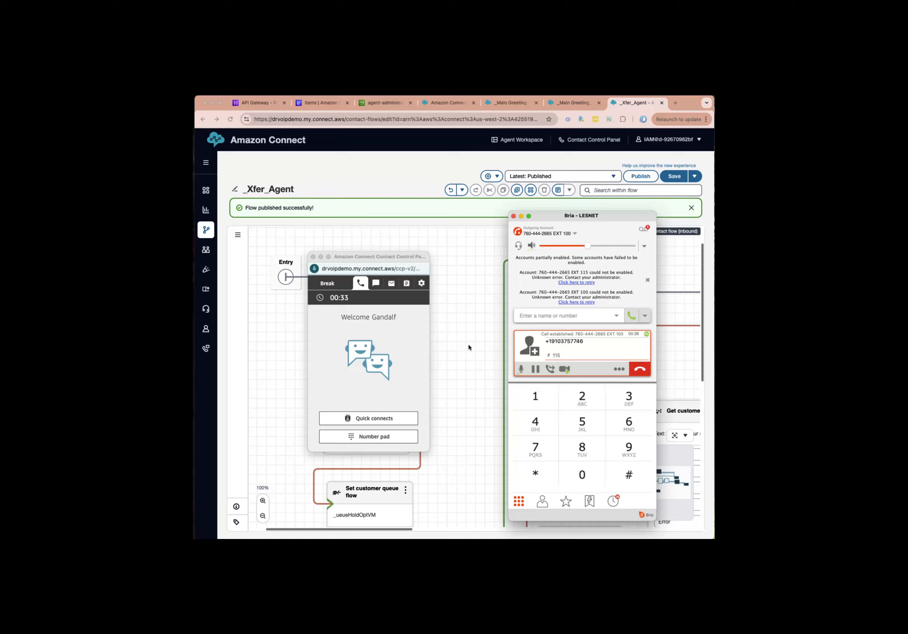
Set the agent's status to Available during the waiting call, and answer it before hanging up from the softphone
{"action": "left_click", "coordinate": [328, 286]}
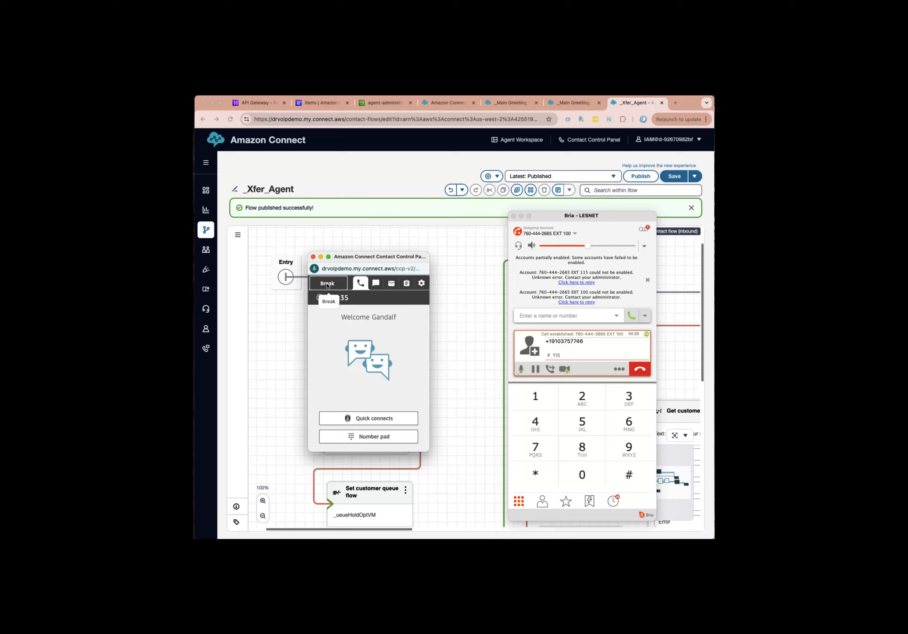
{"action": "left_click", "coordinate": [328, 286]}
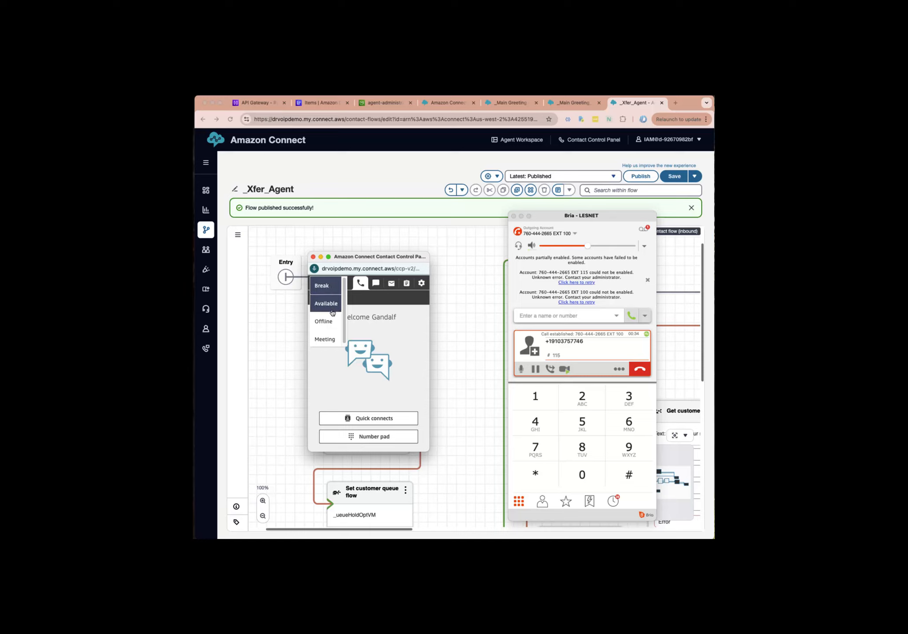
{"action": "left_click", "coordinate": [328, 304]}
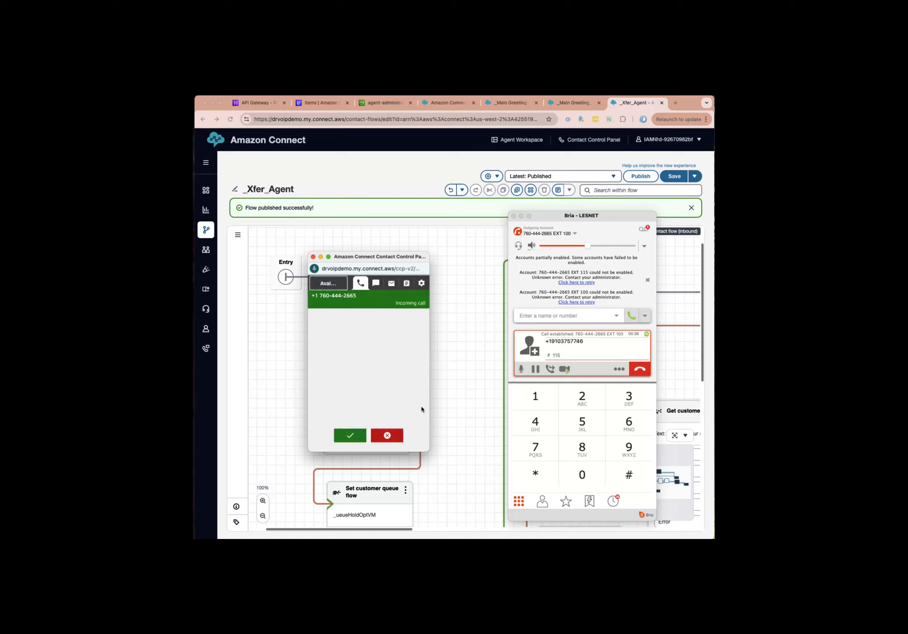
{"action": "left_click", "coordinate": [350, 436]}
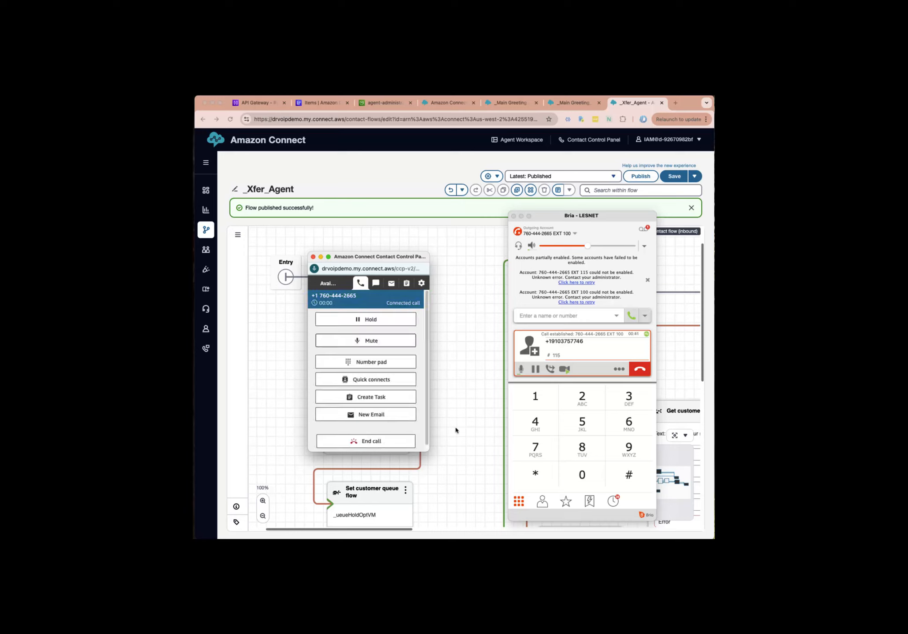
{"action": "left_click", "coordinate": [646, 373]}
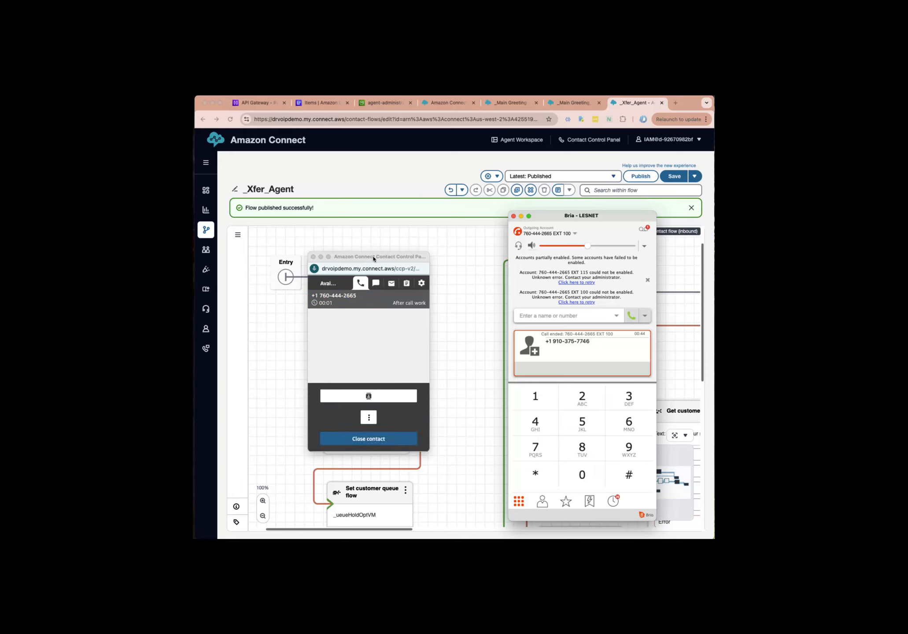
Log the agent out through the Contact Control Panel's settings
{"action": "left_click", "coordinate": [363, 260]}
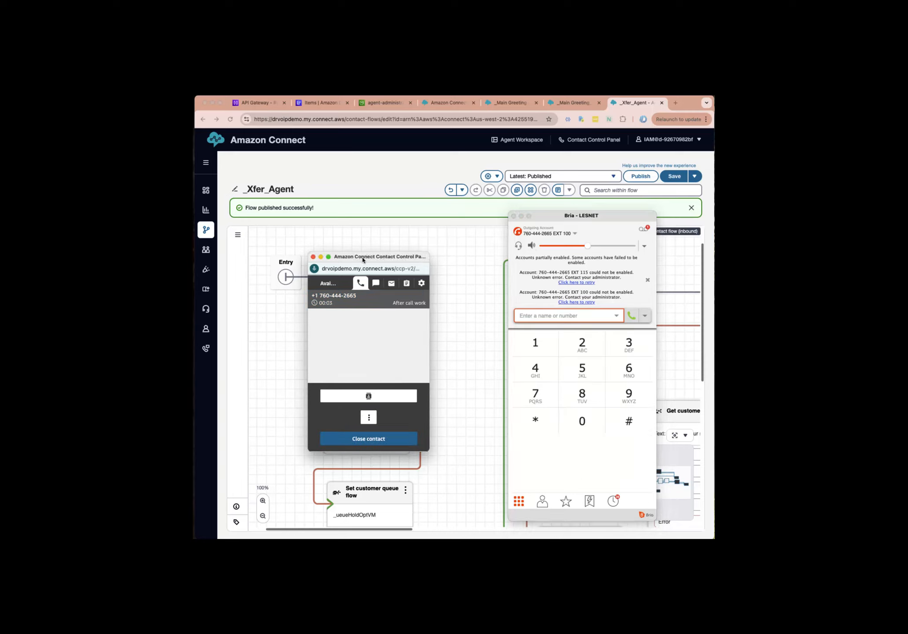
{"action": "left_click", "coordinate": [335, 284]}
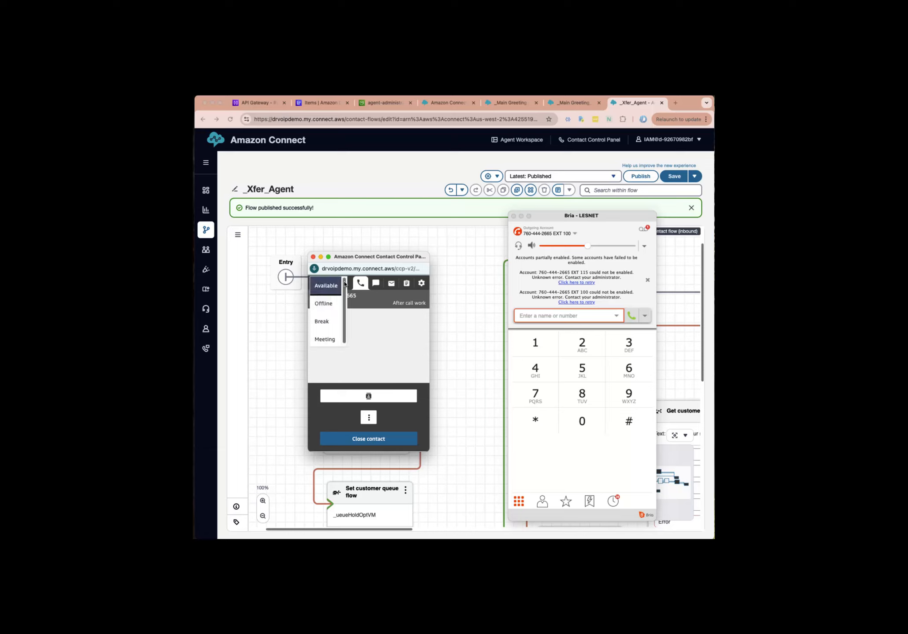
{"action": "left_click", "coordinate": [422, 282]}
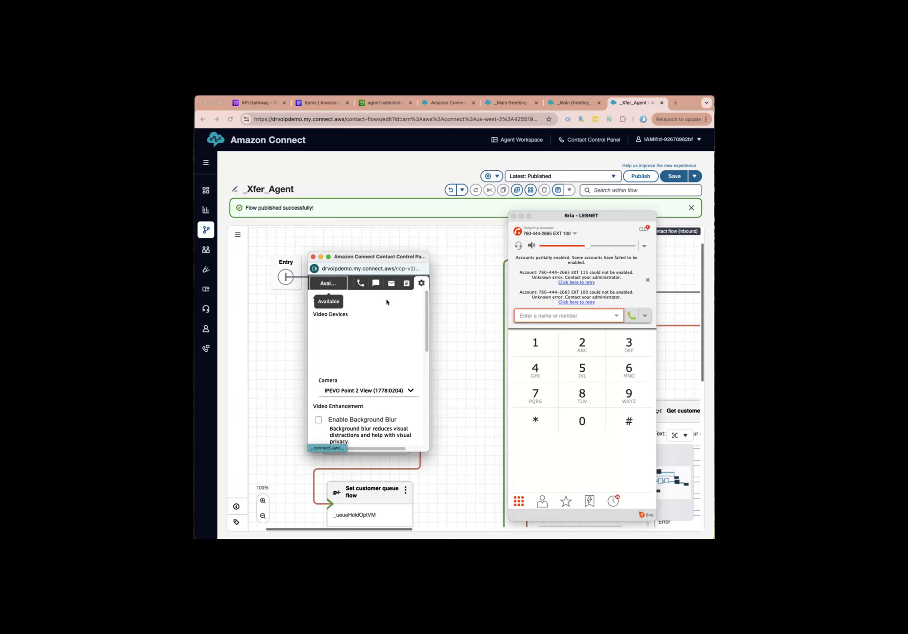
{"action": "scroll", "coordinate": [402, 355], "scroll_direction": "down", "scroll_amount": 10}
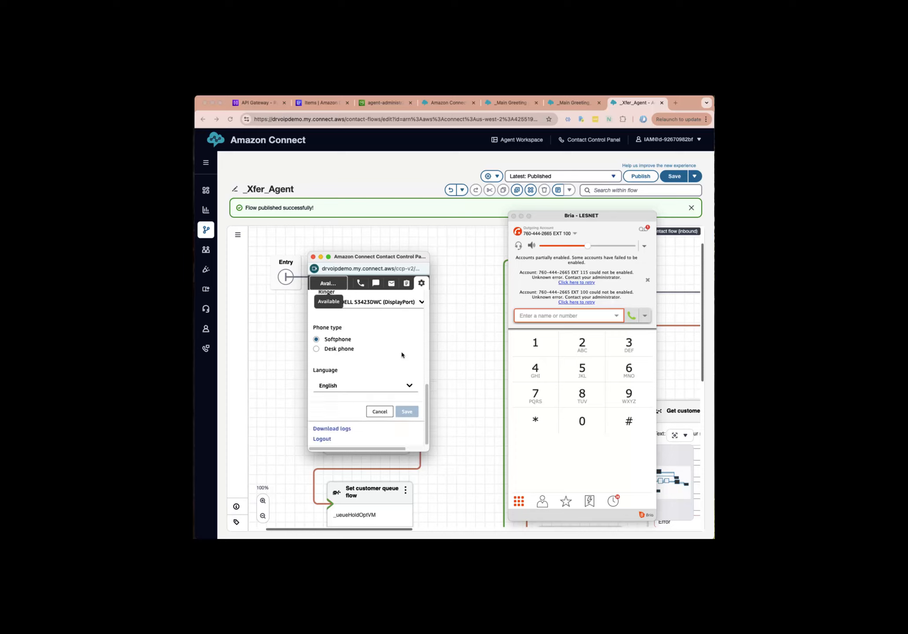
{"action": "left_click", "coordinate": [322, 440]}
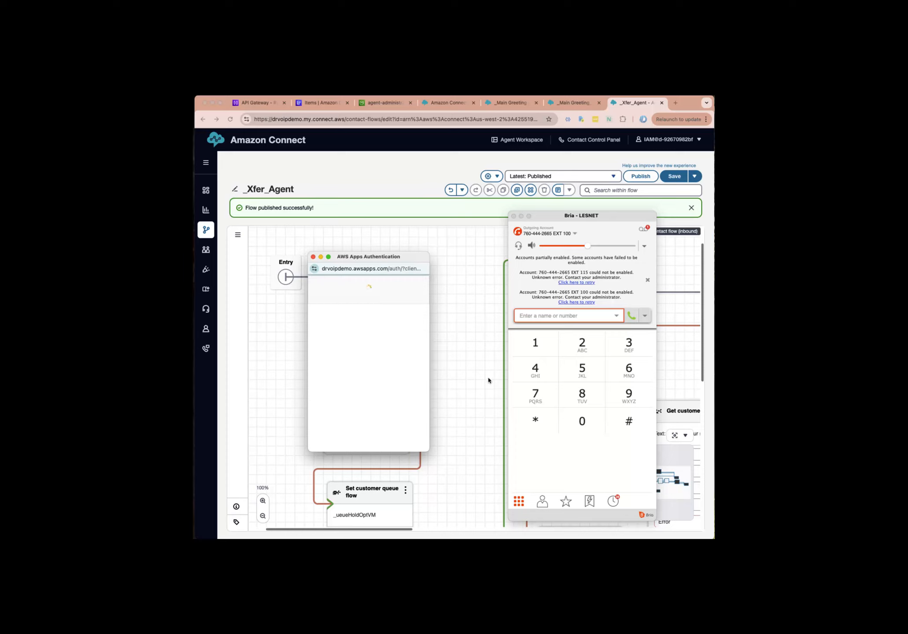
Place another softphone call to the same number with the agent logged out, and enter extension 115
{"action": "left_click", "coordinate": [616, 316]}
{"action": "left_click", "coordinate": [574, 332]}
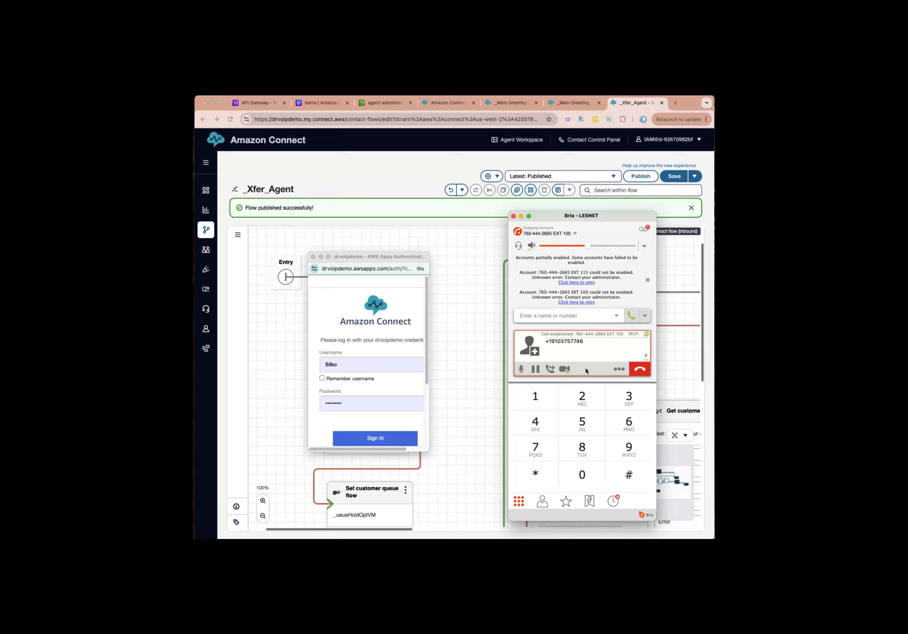
{"action": "left_click", "coordinate": [540, 402]}
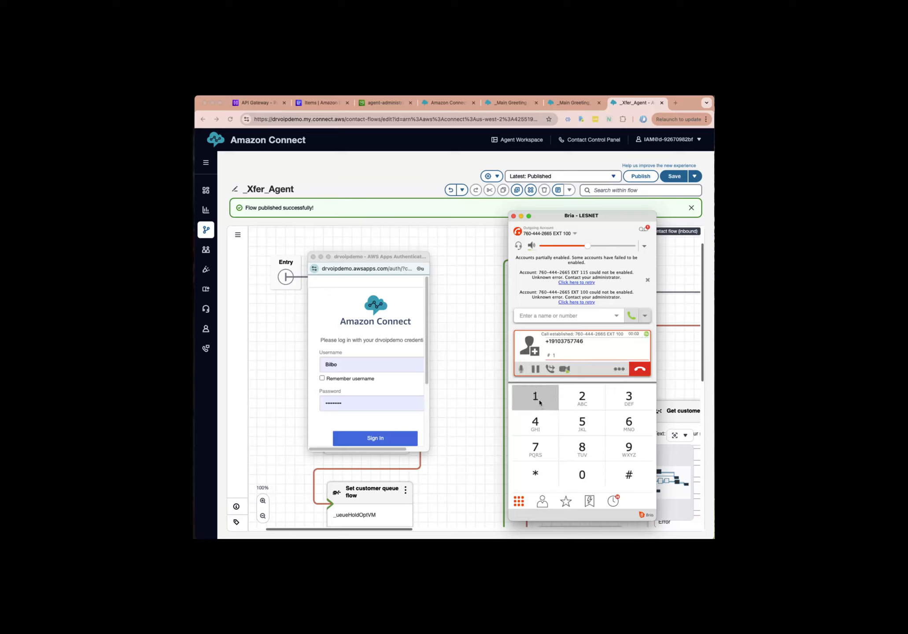
{"action": "left_click", "coordinate": [582, 424]}
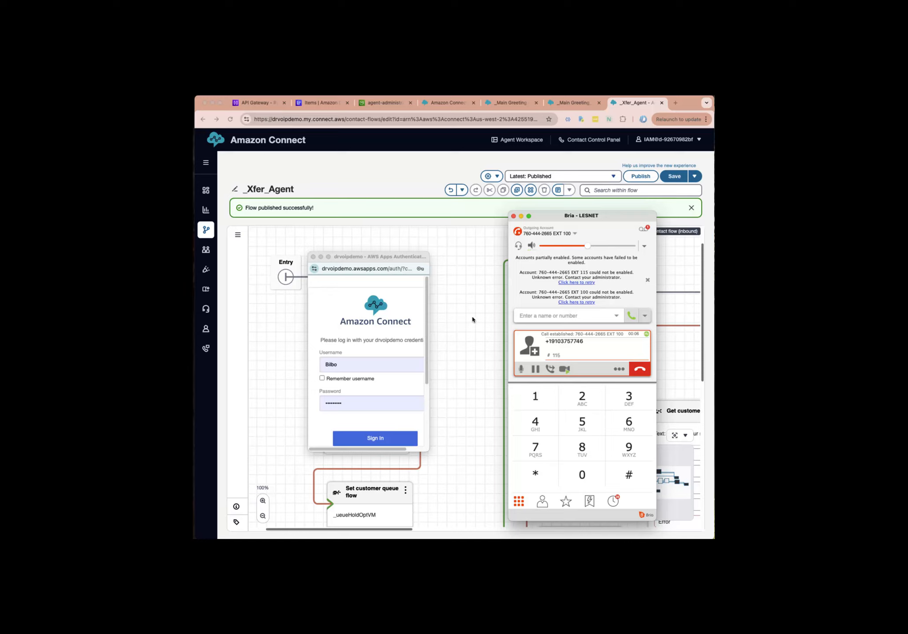